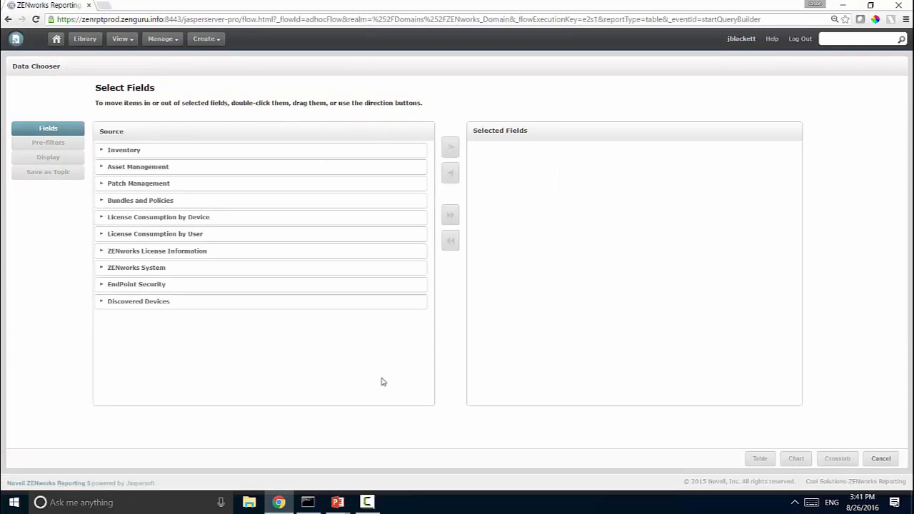
# Add the Bundles field set from Bundles and Policies and start a table view.
pyautogui.click(102, 201)
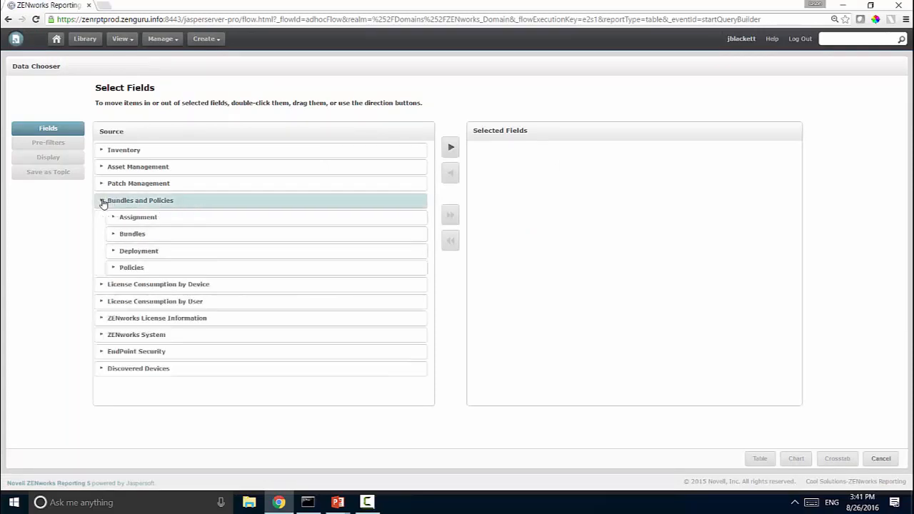
pyautogui.click(147, 237)
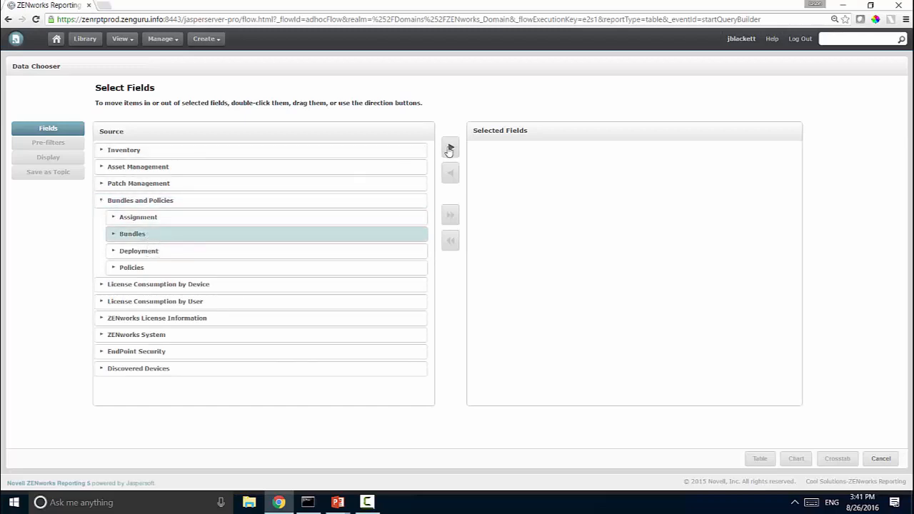
pyautogui.click(450, 148)
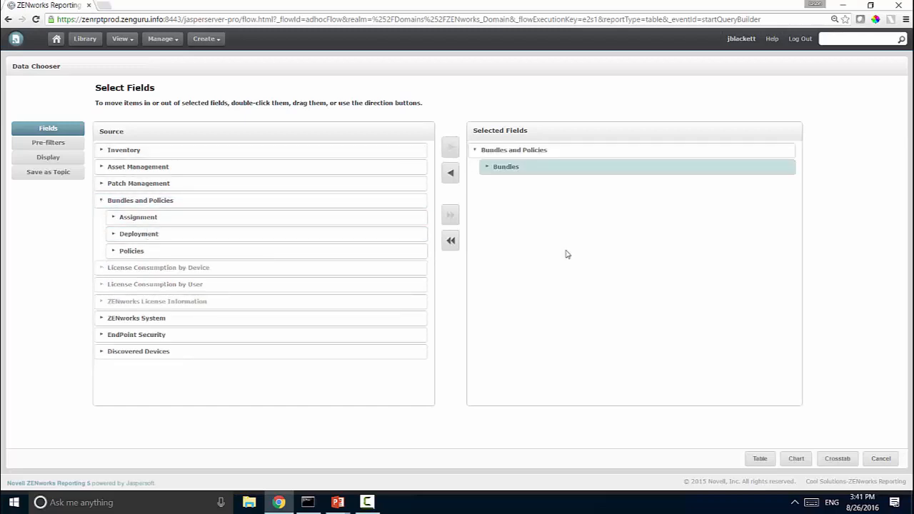
pyautogui.click(758, 459)
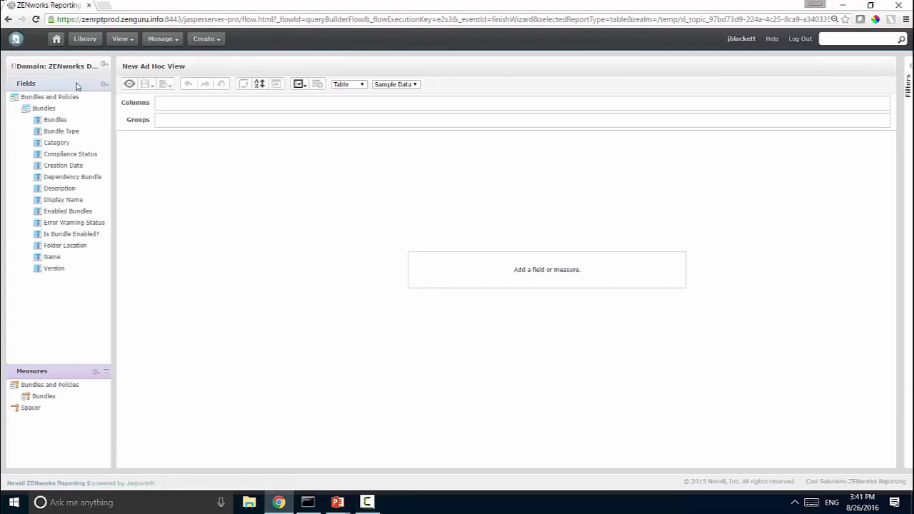
# Add Name and Version as table columns, discarding an accidental Bundles column.
pyautogui.rightClick(66, 124)
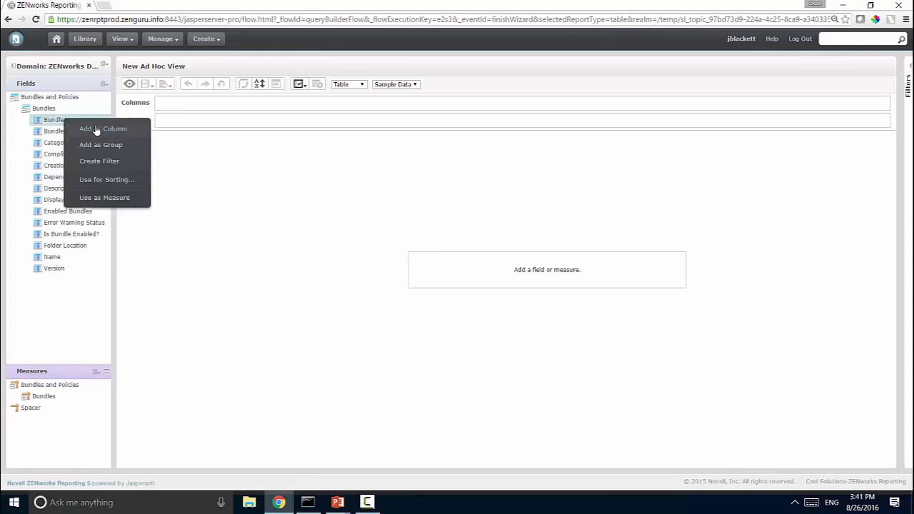
pyautogui.click(98, 129)
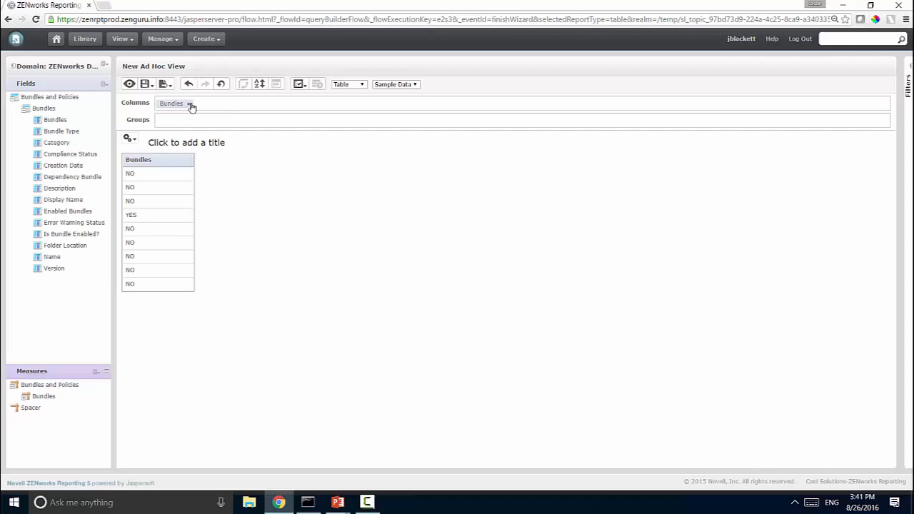
pyautogui.click(188, 106)
pyautogui.rightClick(48, 257)
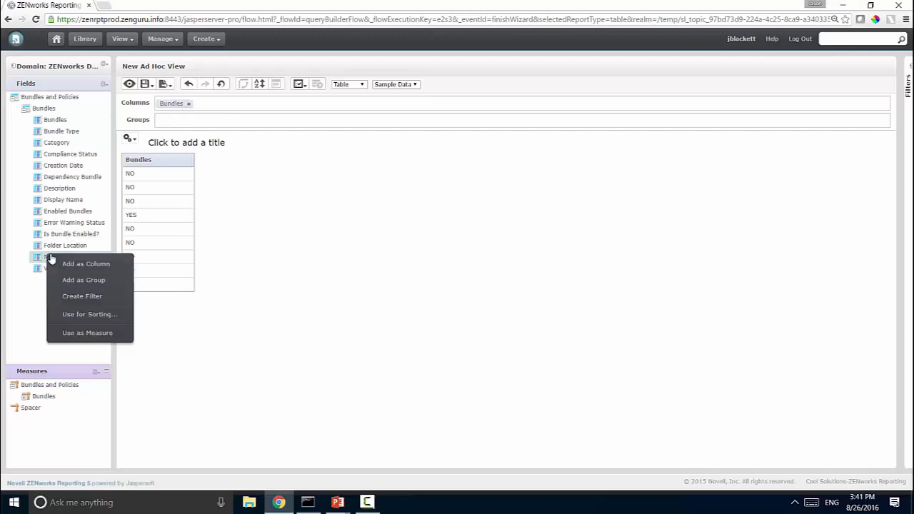
pyautogui.click(85, 264)
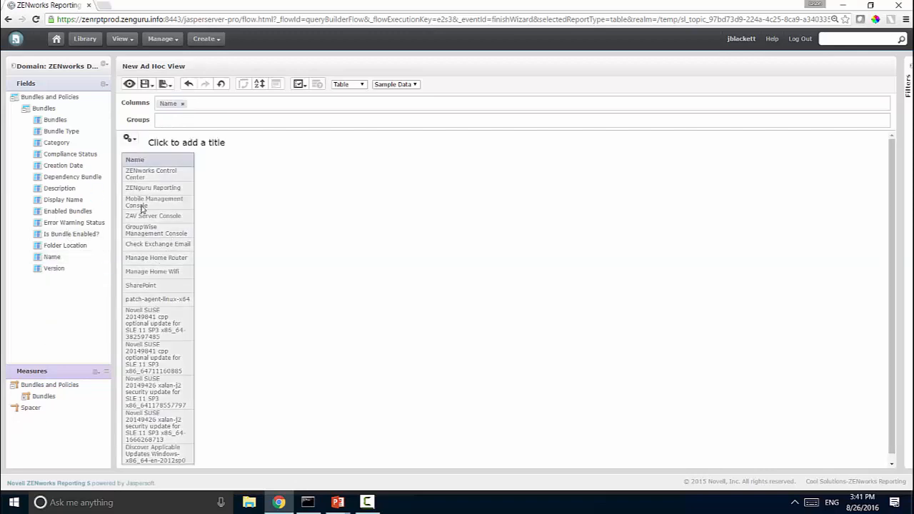
pyautogui.rightClick(51, 271)
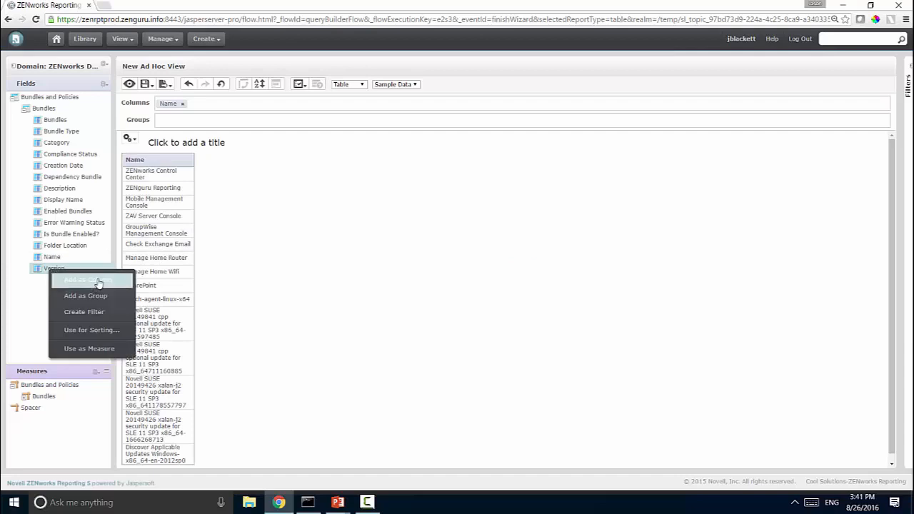
pyautogui.click(100, 278)
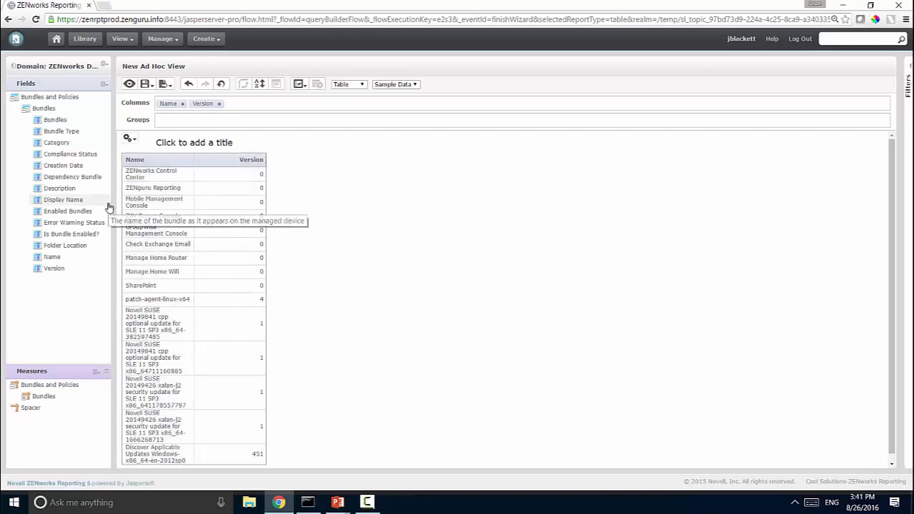
# Group the table rows by Bundle Type.
pyautogui.rightClick(64, 146)
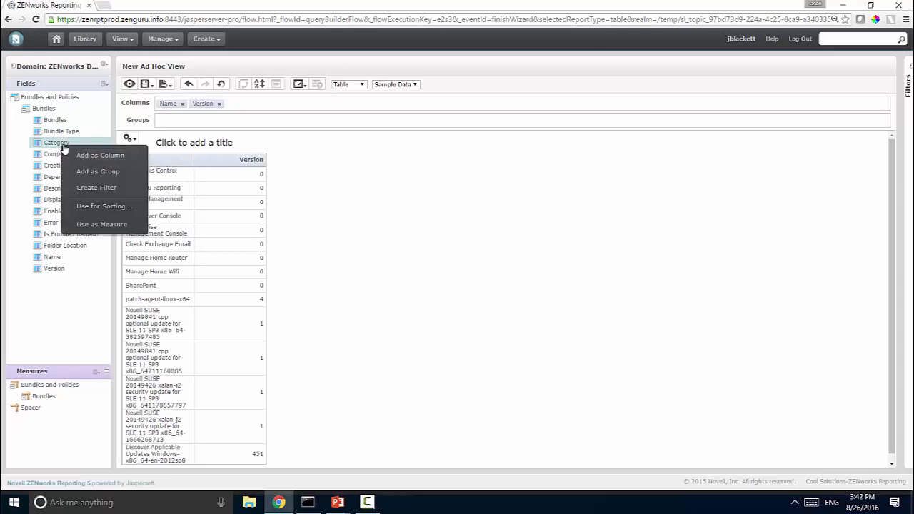
pyautogui.click(61, 143)
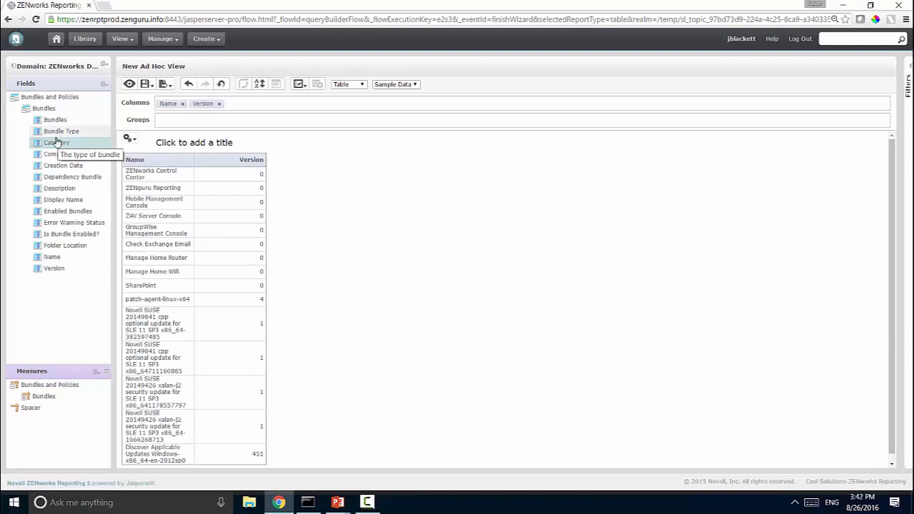
pyautogui.rightClick(56, 135)
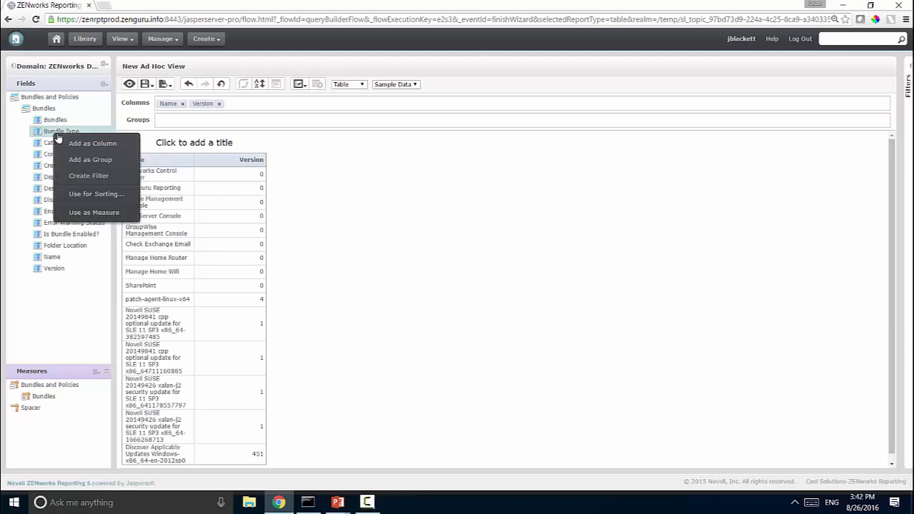
pyautogui.click(98, 164)
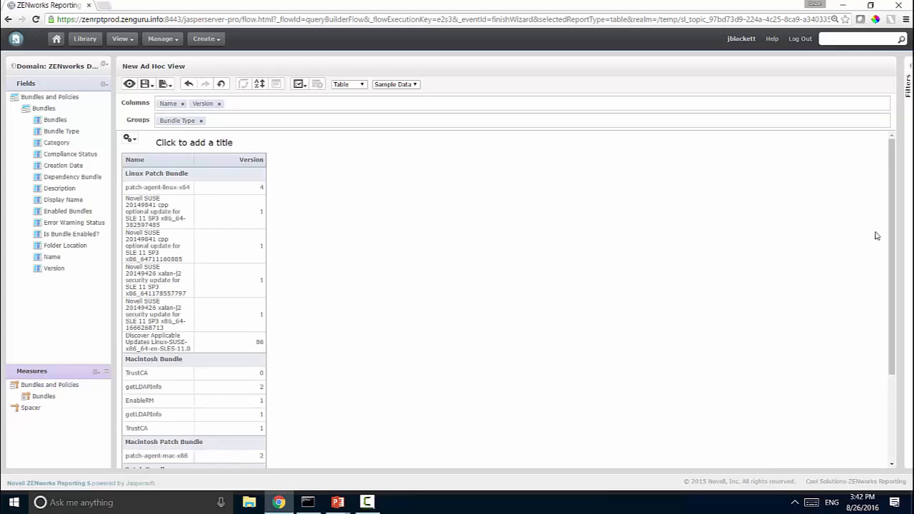
# Create a Bundle Type filter set to Windows Bundle and apply it.
pyautogui.moveTo(891, 236); pyautogui.dragTo(900, 307)
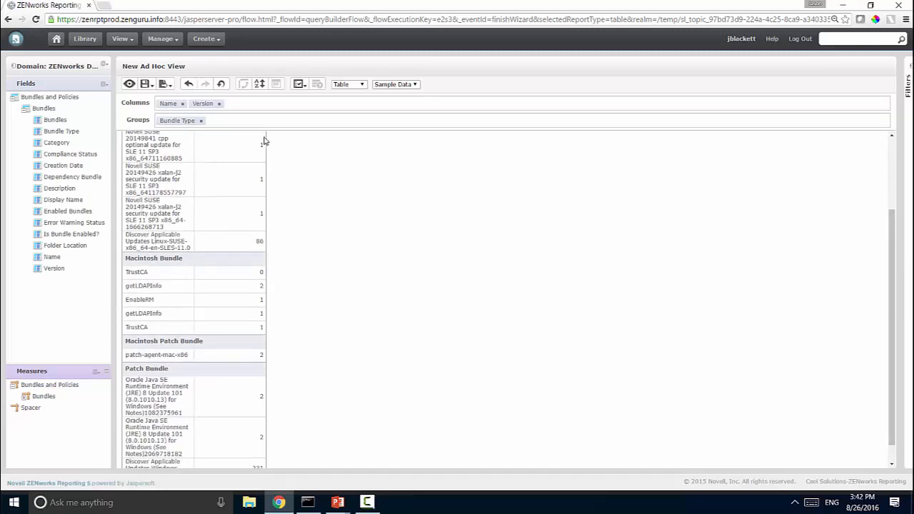
pyautogui.click(179, 120)
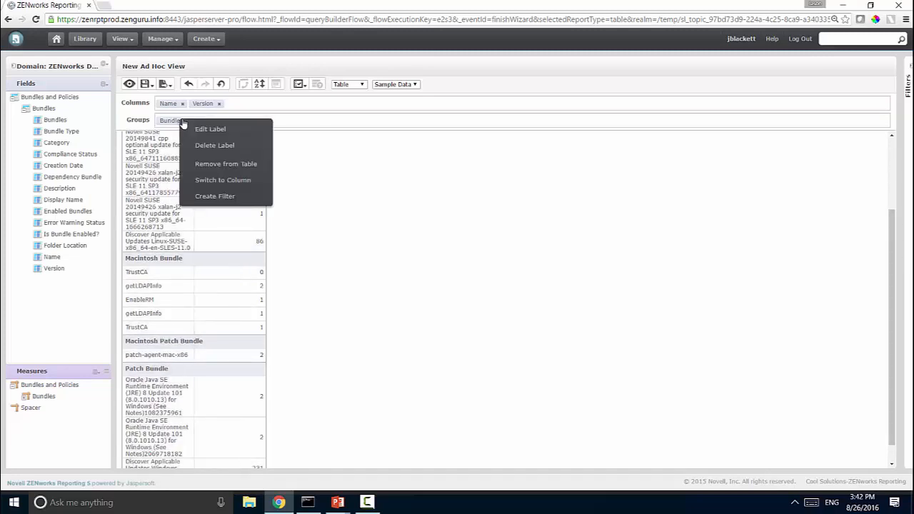
pyautogui.click(236, 196)
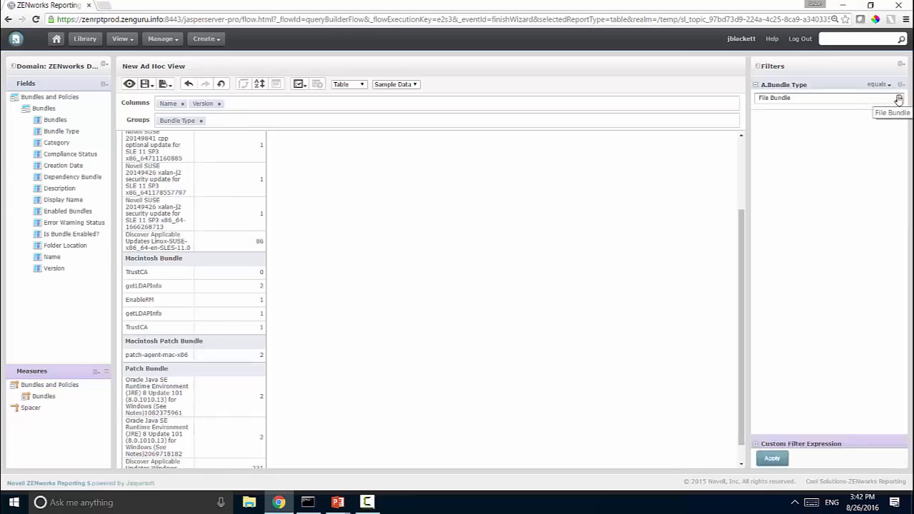
pyautogui.click(898, 99)
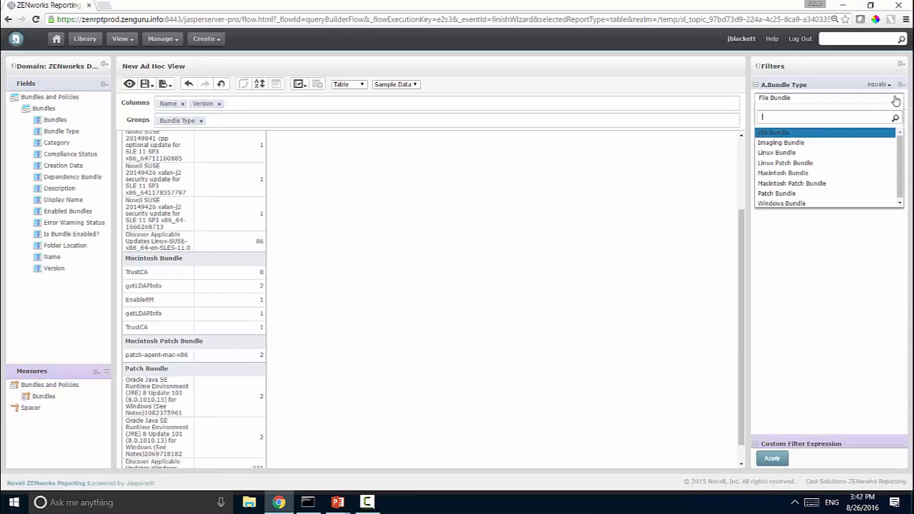
pyautogui.click(864, 204)
pyautogui.click(779, 457)
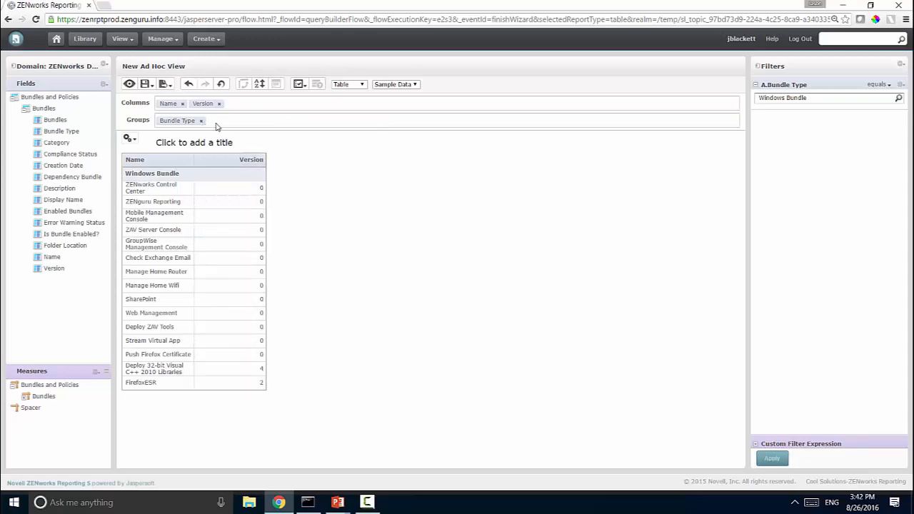
# Switch the data mode through No Data and Sample Data to Full Data, then remove the Bundle Type grouping.
pyautogui.click(391, 85)
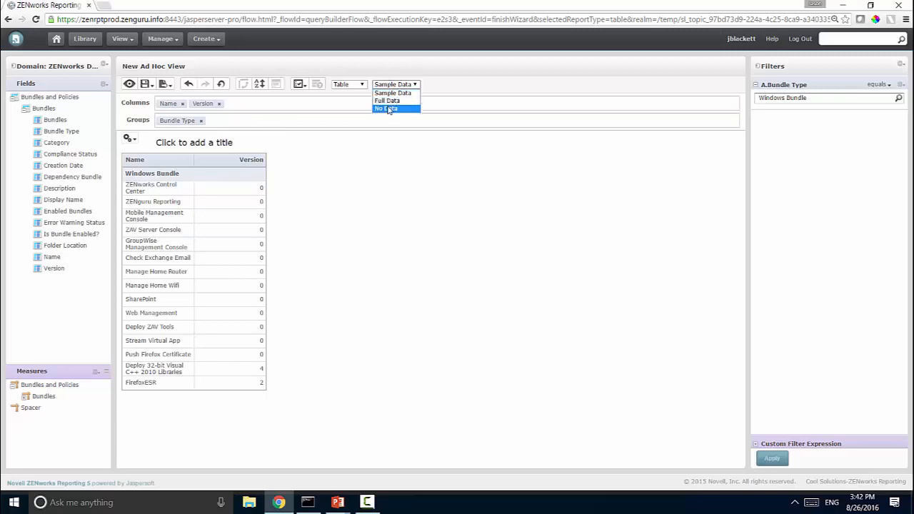
pyautogui.click(386, 107)
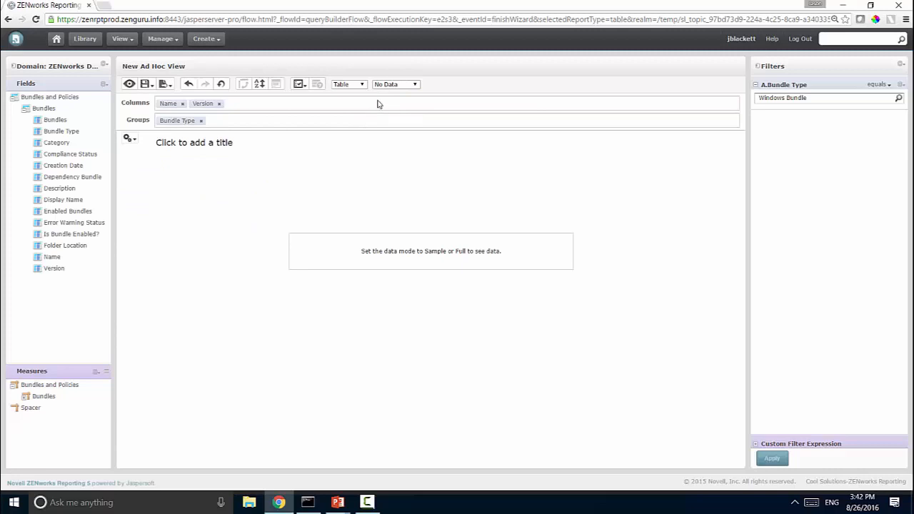
pyautogui.click(414, 84)
pyautogui.click(393, 93)
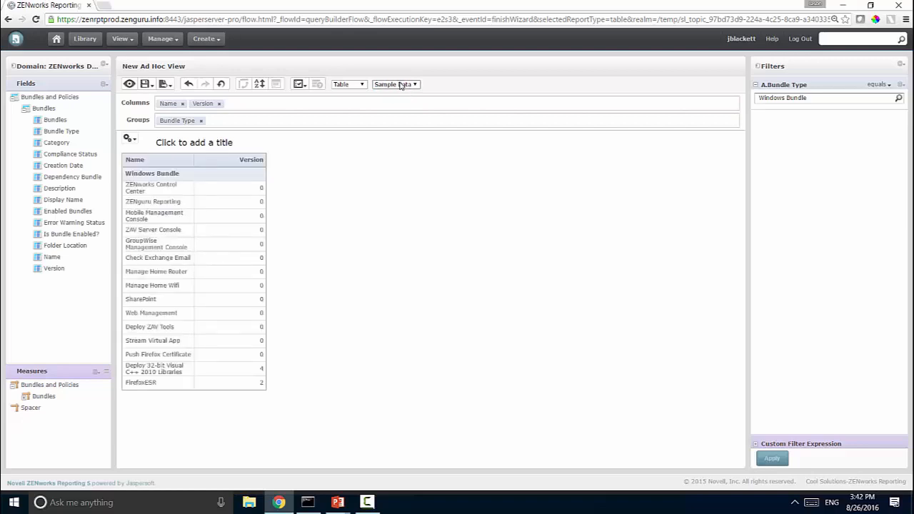
pyautogui.click(400, 85)
pyautogui.click(394, 101)
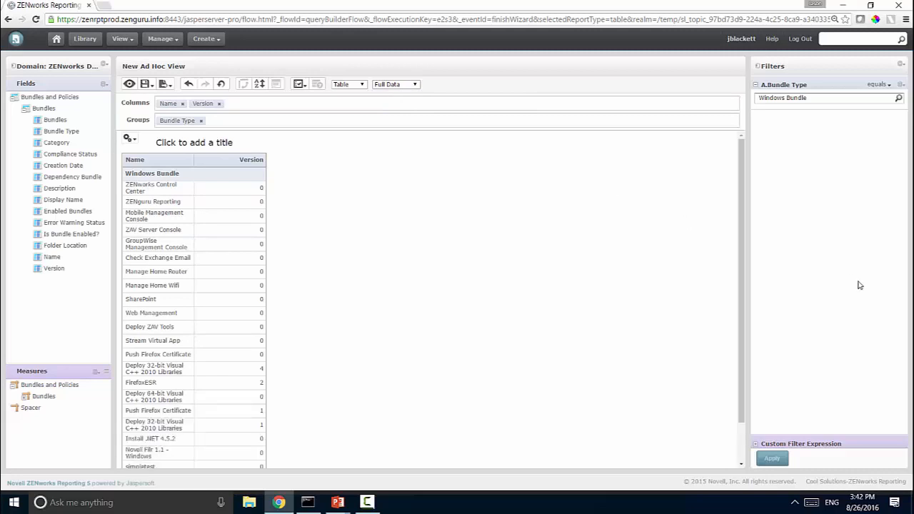
pyautogui.moveTo(742, 280); pyautogui.dragTo(735, 325)
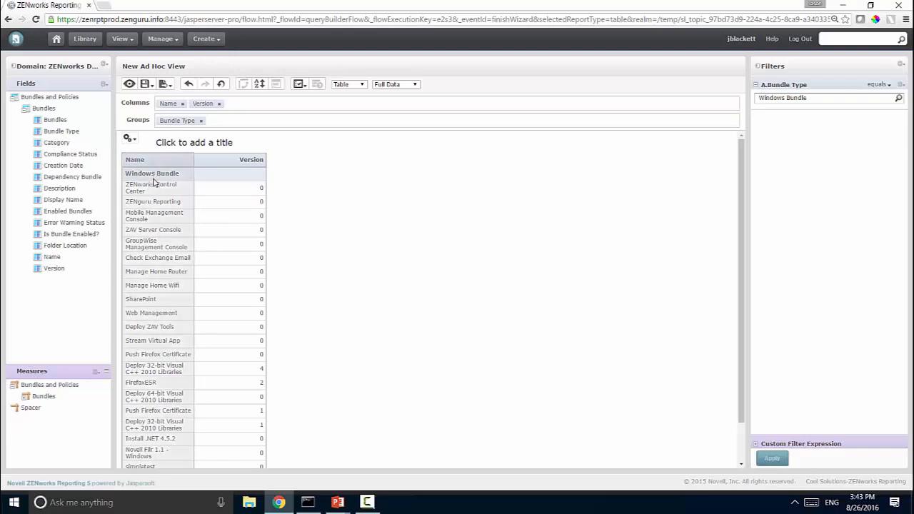
pyautogui.click(202, 121)
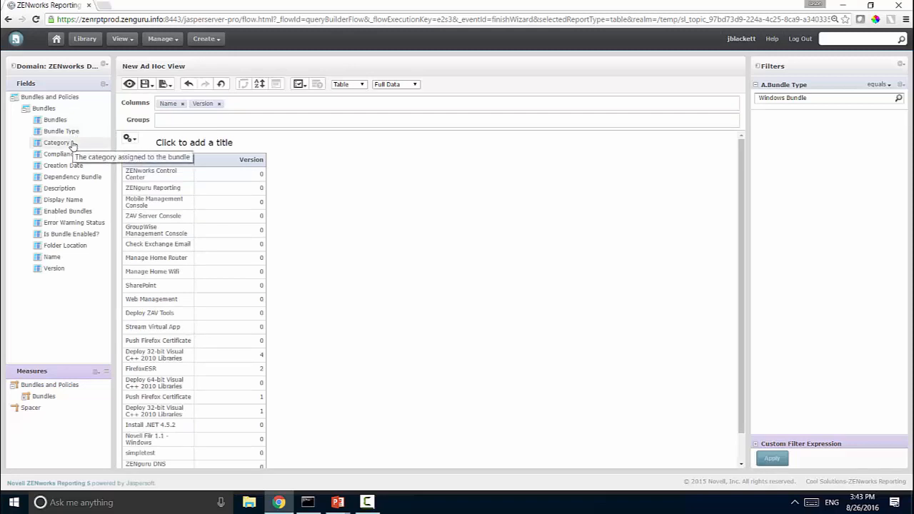
# Group rows by Folder Location and show Details and Totals for each folder.
pyautogui.rightClick(84, 247)
pyautogui.click(105, 270)
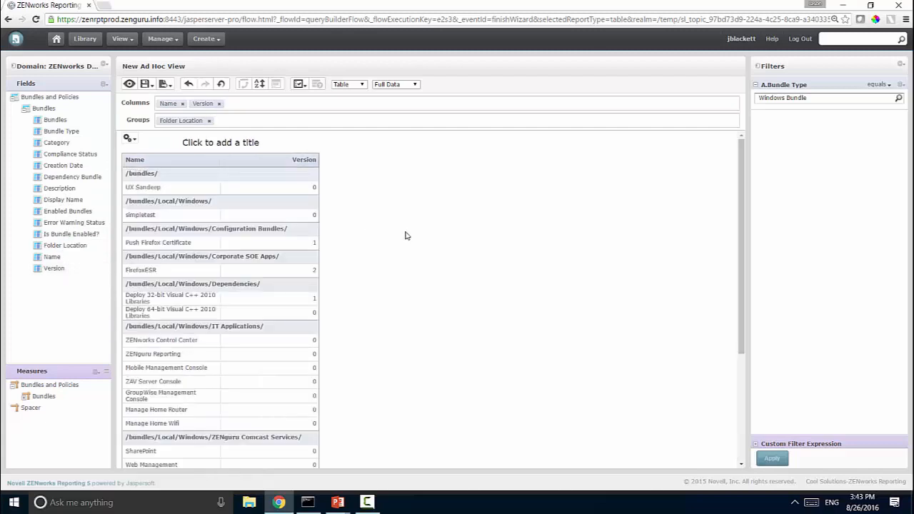
pyautogui.moveTo(742, 243); pyautogui.dragTo(749, 202)
pyautogui.moveTo(129, 138)
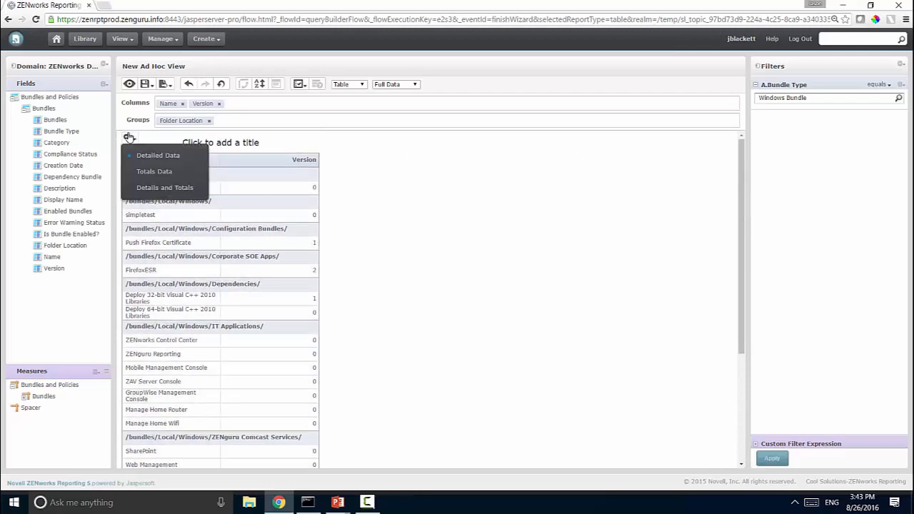
pyautogui.click(135, 176)
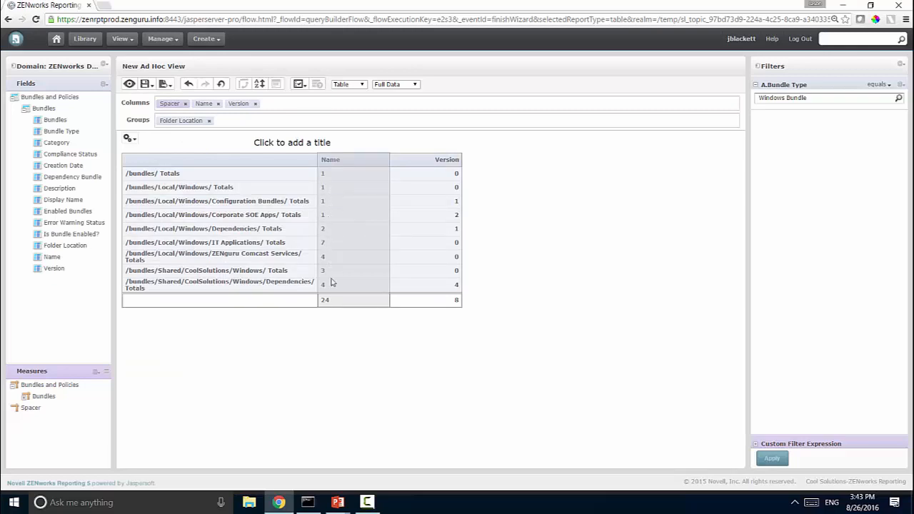
pyautogui.click(128, 138)
pyautogui.click(137, 188)
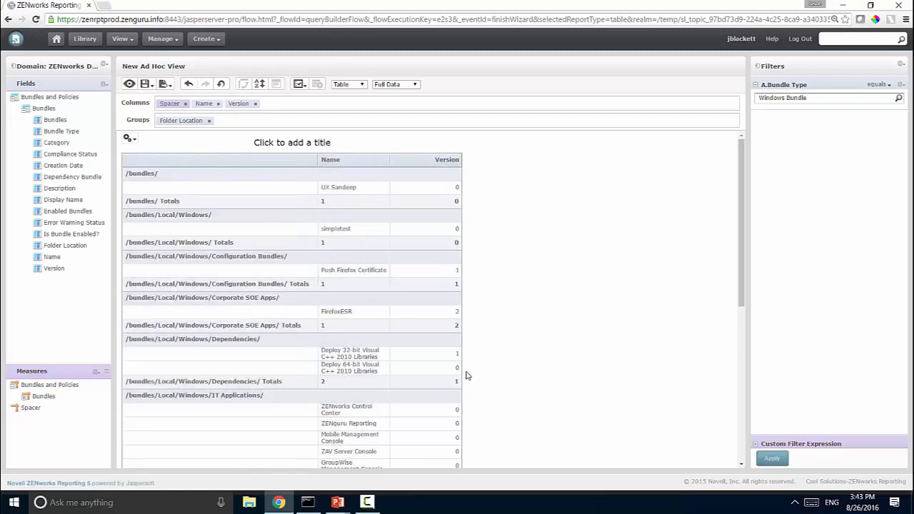
pyautogui.moveTo(741, 228); pyautogui.dragTo(702, 259)
pyautogui.click(205, 38)
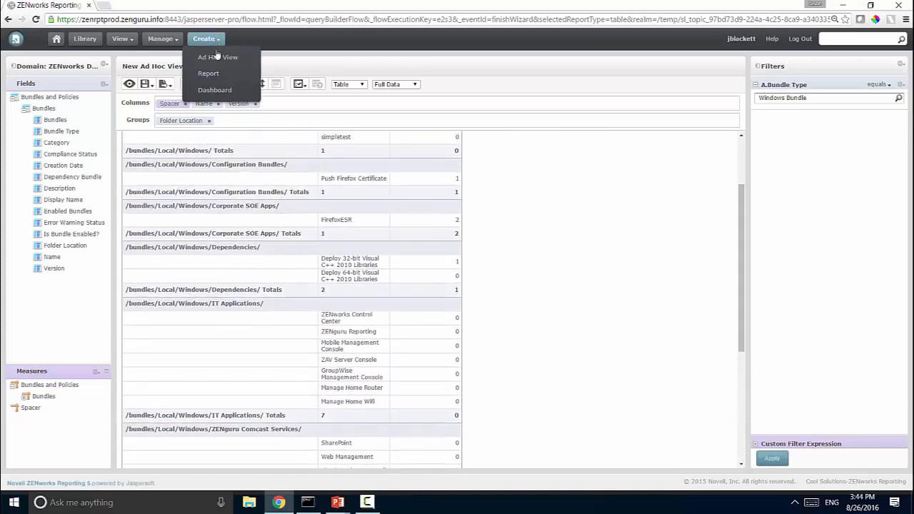
# Create a new table view from the ZAV Server Usage domain with all fields selected.
pyautogui.click(217, 57)
pyautogui.click(500, 90)
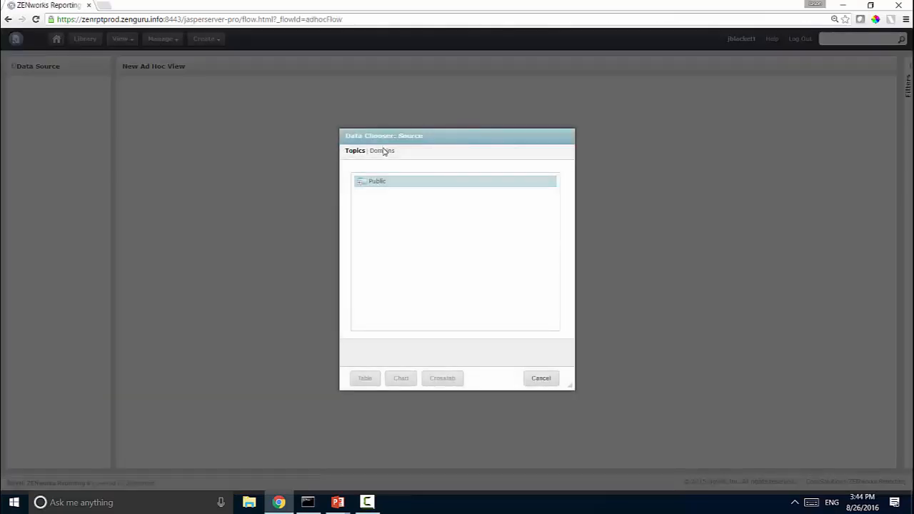
pyautogui.click(383, 151)
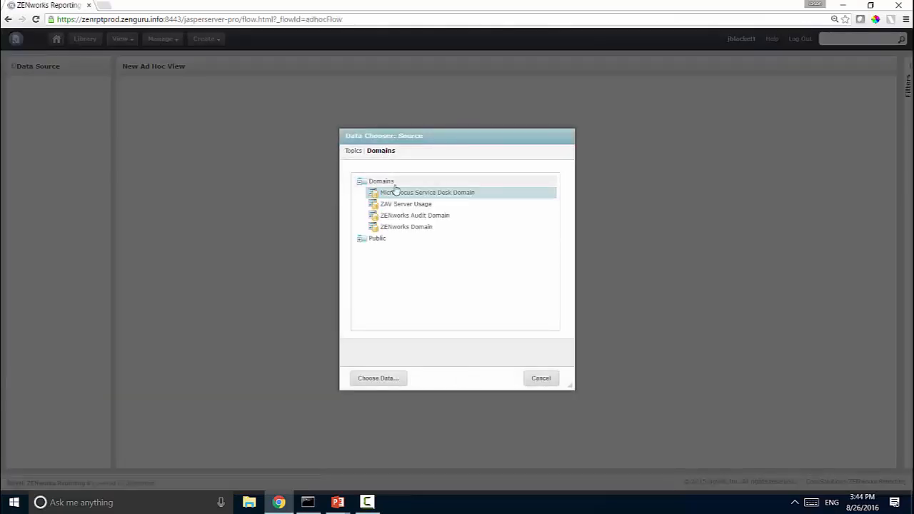
pyautogui.click(397, 206)
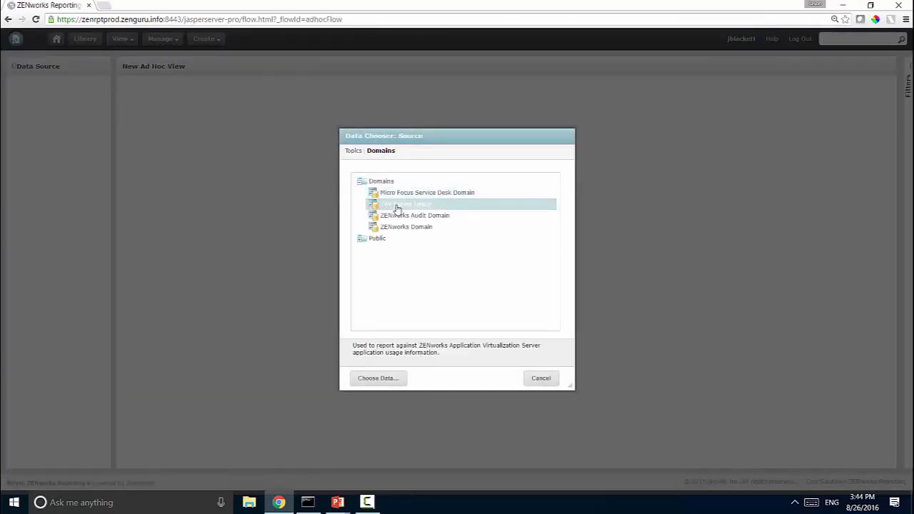
pyautogui.click(389, 381)
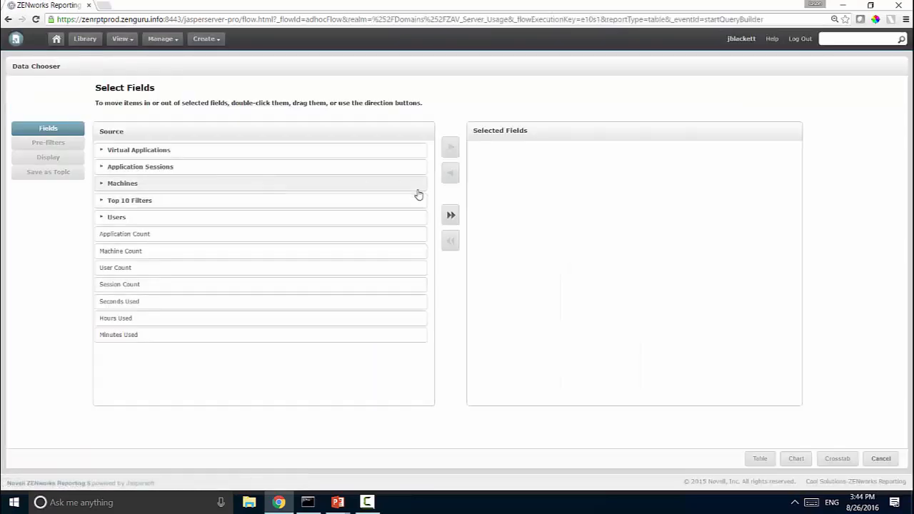
pyautogui.click(450, 215)
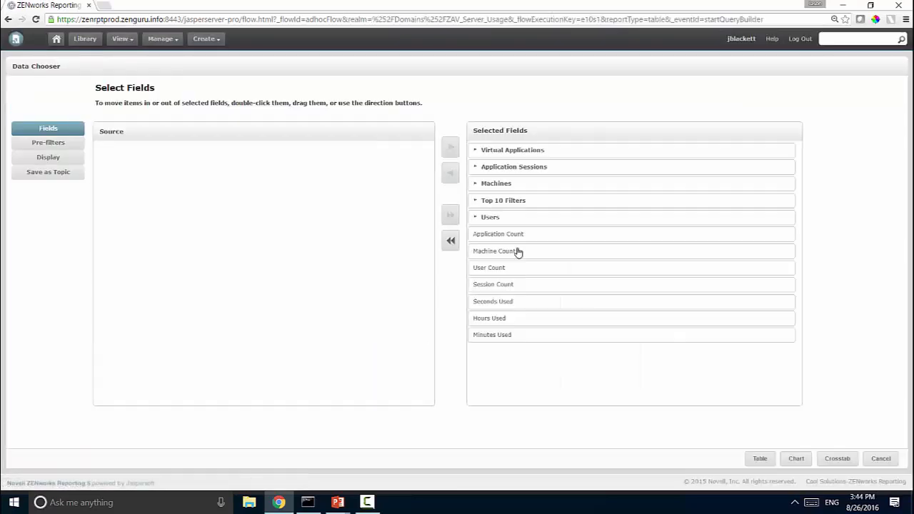
pyautogui.click(765, 458)
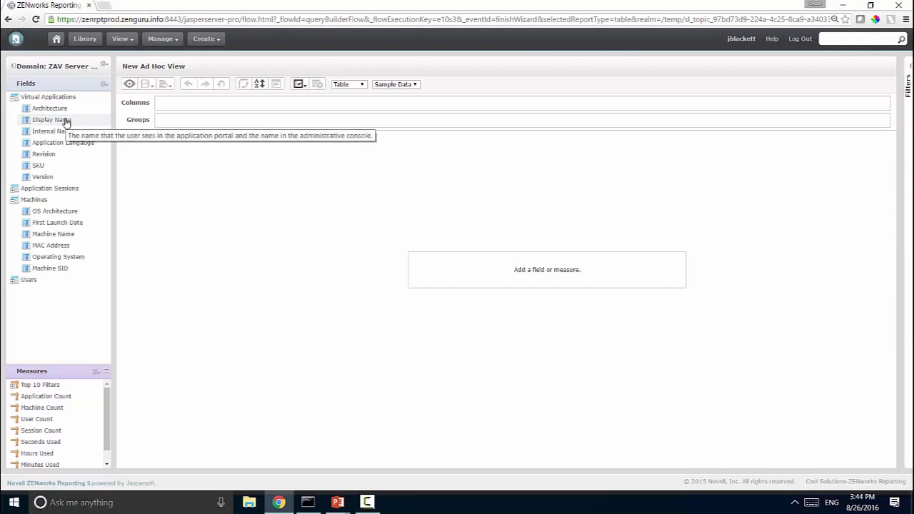
# Group the table by Display Name and add a User Name column.
pyautogui.rightClick(65, 123)
pyautogui.click(90, 129)
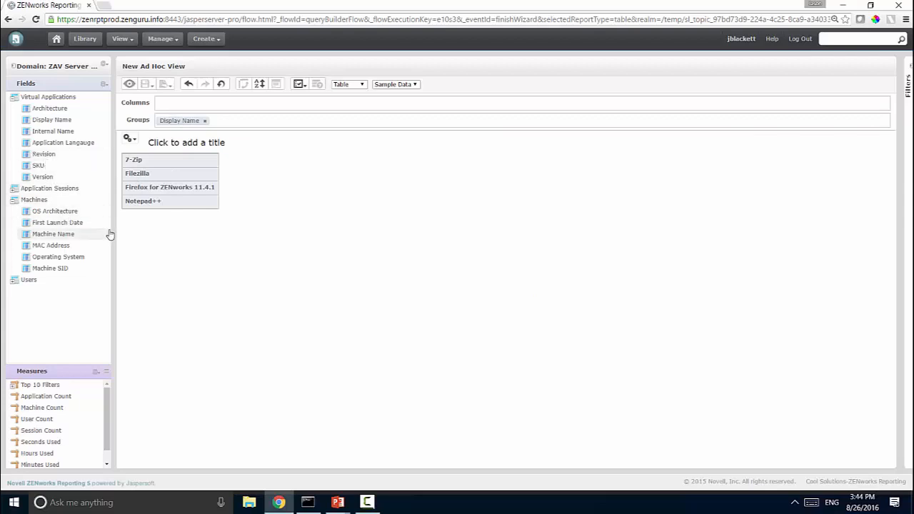
pyautogui.click(22, 281)
pyautogui.click(15, 281)
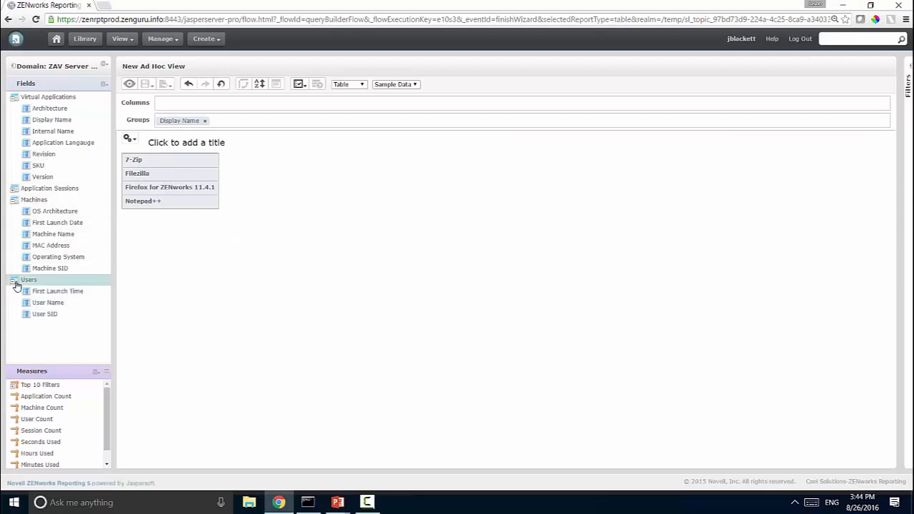
pyautogui.rightClick(57, 302)
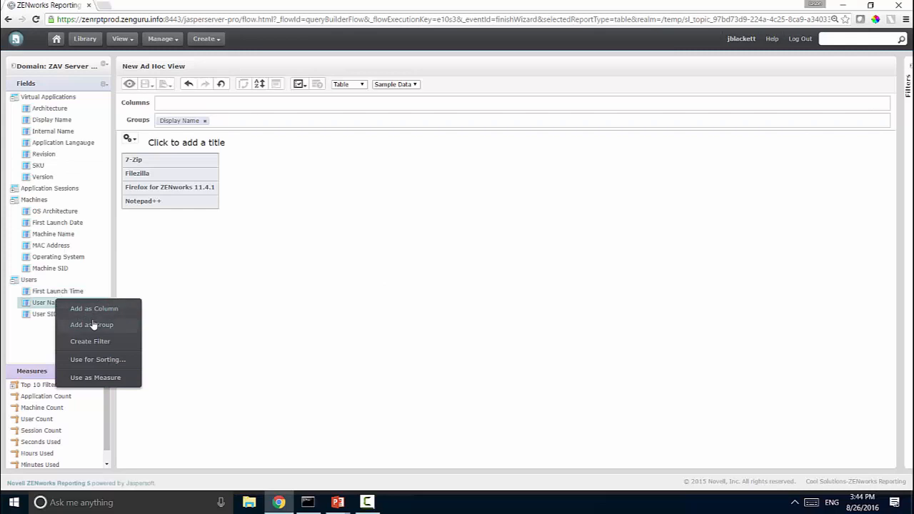
pyautogui.click(91, 308)
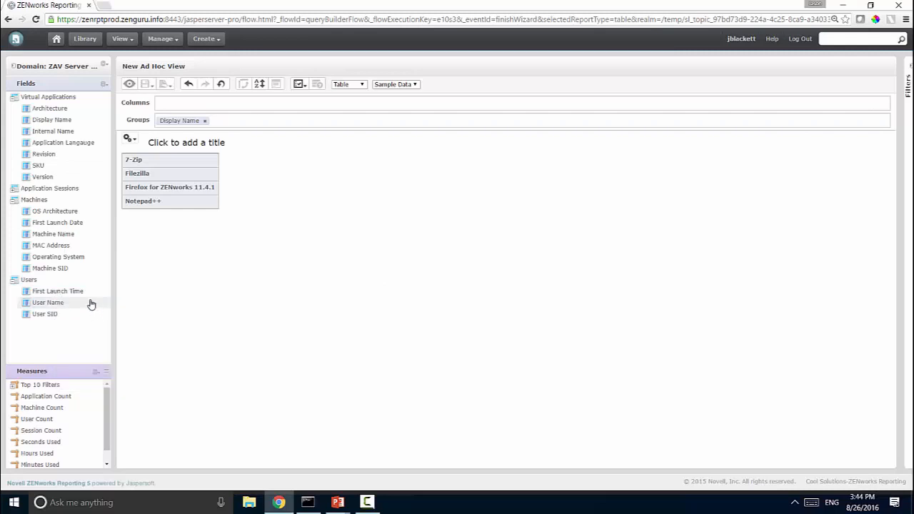
# Add Machine Name and First Launch Date as columns.
pyautogui.rightClick(67, 235)
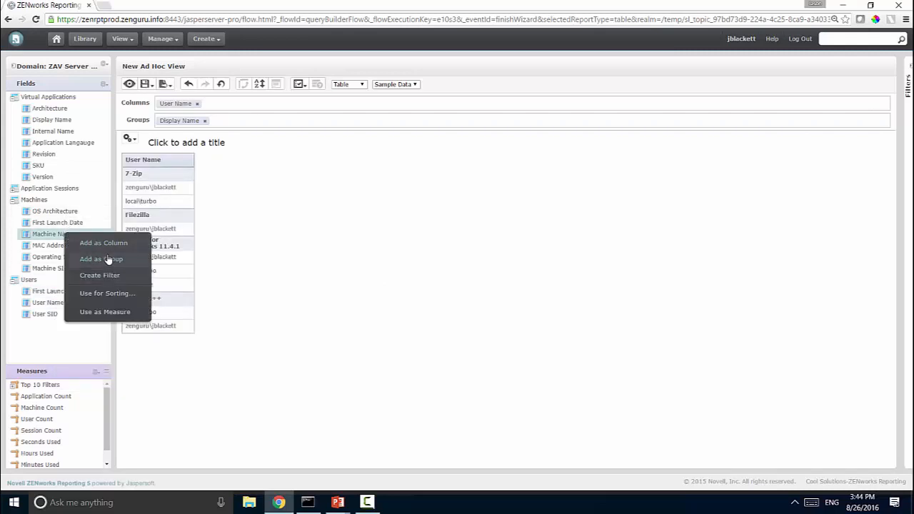
pyautogui.click(108, 247)
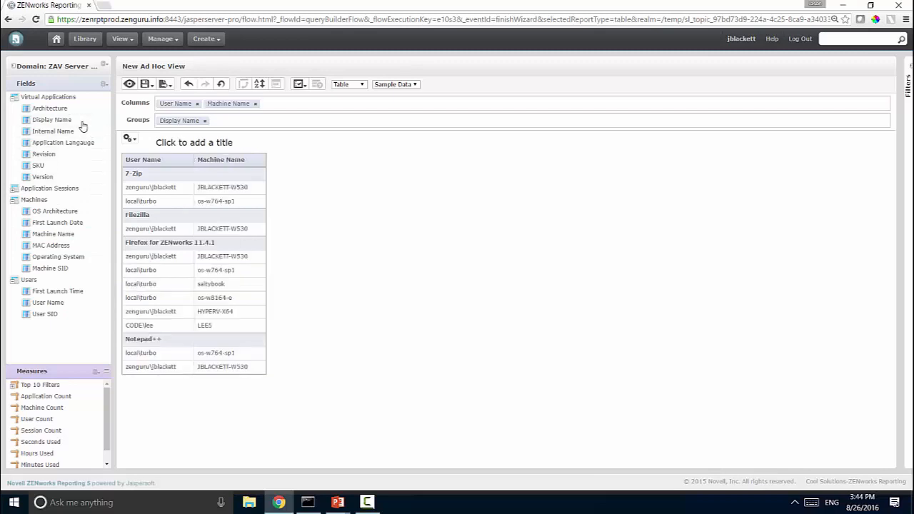
pyautogui.rightClick(78, 229)
pyautogui.click(93, 235)
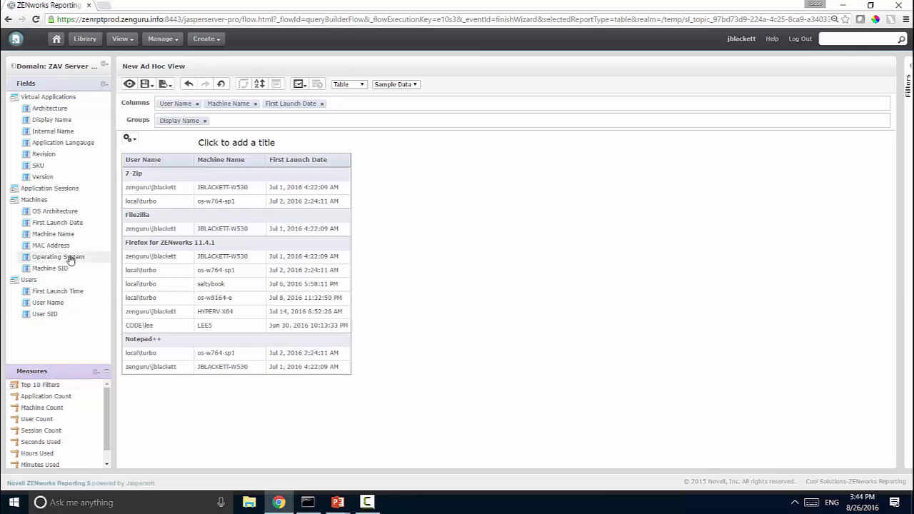
# Add a Session Start Time column, then remove it again.
pyautogui.click(15, 187)
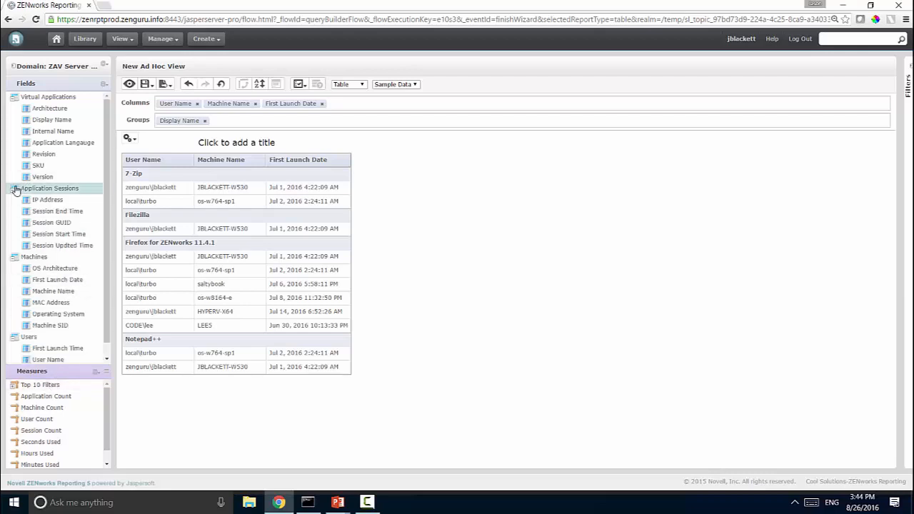
pyautogui.rightClick(71, 234)
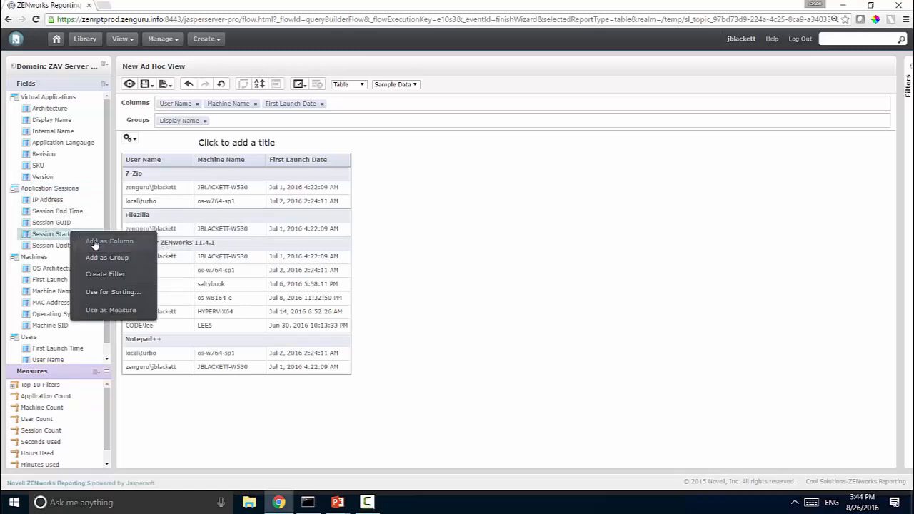
pyautogui.click(101, 243)
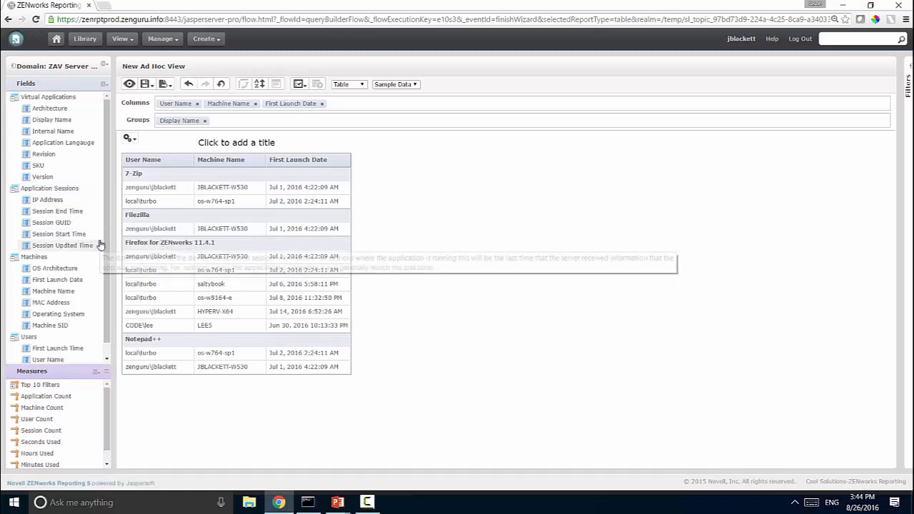
pyautogui.click(395, 272)
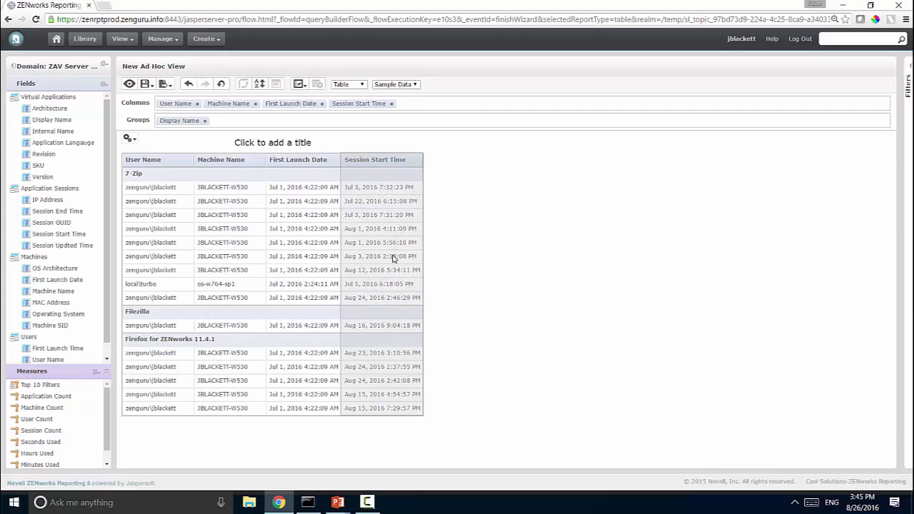
pyautogui.click(221, 214)
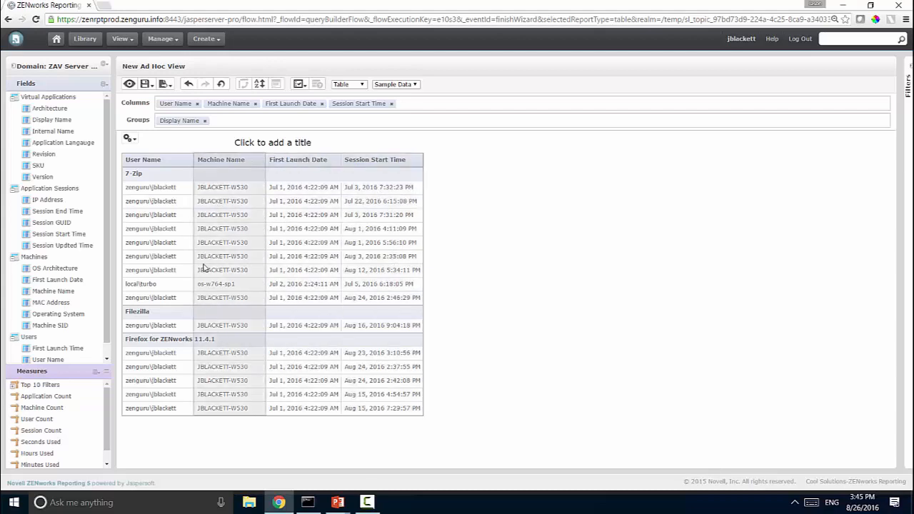
pyautogui.click(392, 104)
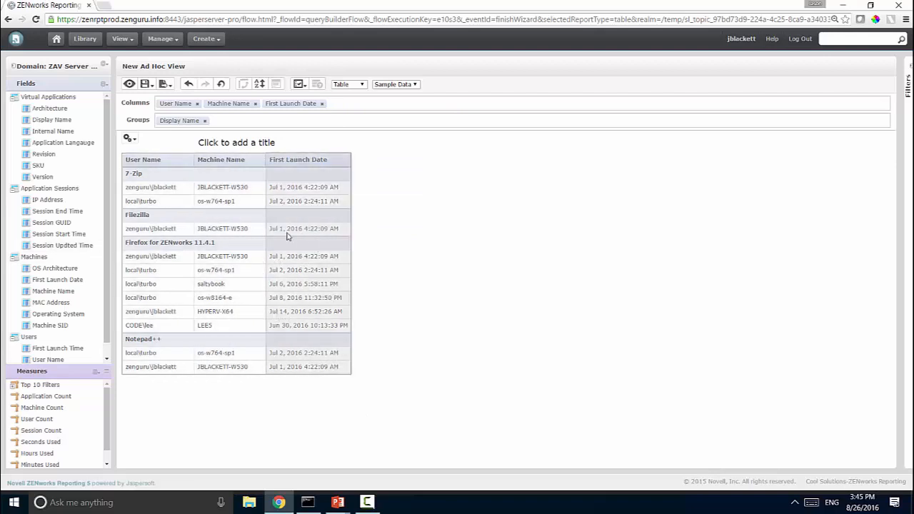
# Create a First Launch Date filter and apply it with DAY-30, then DAY+30.
pyautogui.click(280, 107)
pyautogui.click(318, 147)
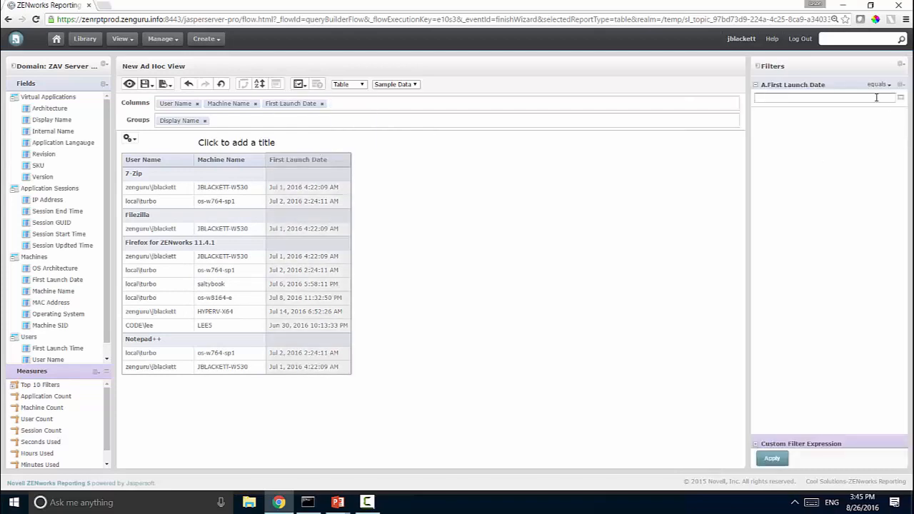
pyautogui.click(876, 97)
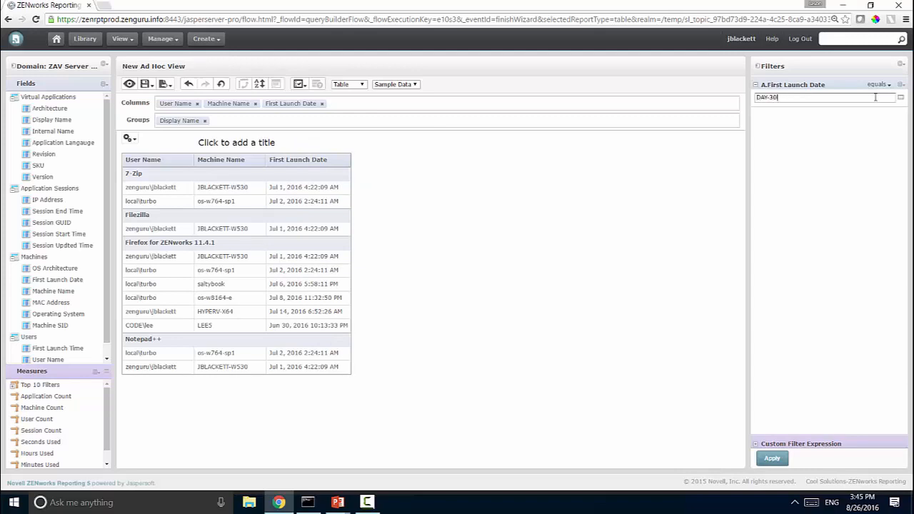
pyautogui.click(776, 459)
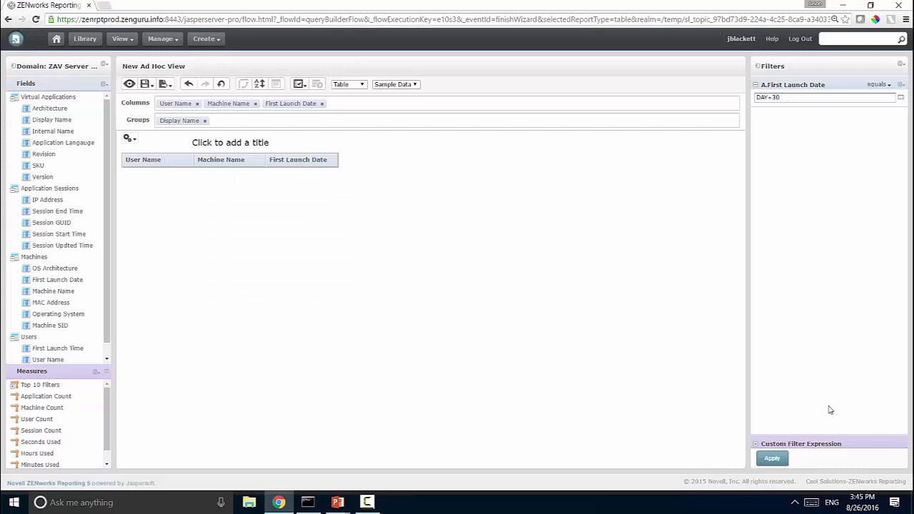
pyautogui.click(777, 459)
# Change the First Launch Date filter value to day+90 with equals and apply it.
pyautogui.tripleClick(794, 100)
pyautogui.press('BackSpace')
pyautogui.click(888, 85)
pyautogui.click(866, 95)
pyautogui.write('day+90')
pyautogui.click(771, 461)
# Switch the view to Full Data and reapply the filter.
pyautogui.click(381, 85)
pyautogui.click(391, 101)
pyautogui.click(781, 464)
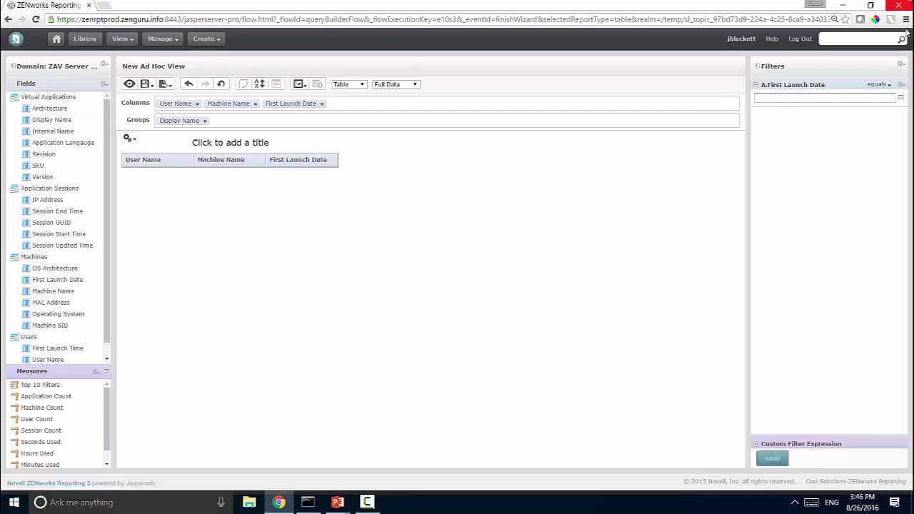
# Change the First Launch Date filter to 'is after' and enter a new DAY-relative value.
pyautogui.click(884, 86)
pyautogui.click(871, 104)
pyautogui.click(875, 94)
pyautogui.click(852, 134)
pyautogui.click(844, 100)
pyautogui.hotkey('ctrl', 'a')
pyautogui.write('da')
pyautogui.press('BackSpace')
pyautogui.press('BackSpace')
pyautogui.write('-30')
# Apply the filter to refresh the rows and expand Custom Filter Expression.
pyautogui.click(771, 459)
pyautogui.click(764, 459)
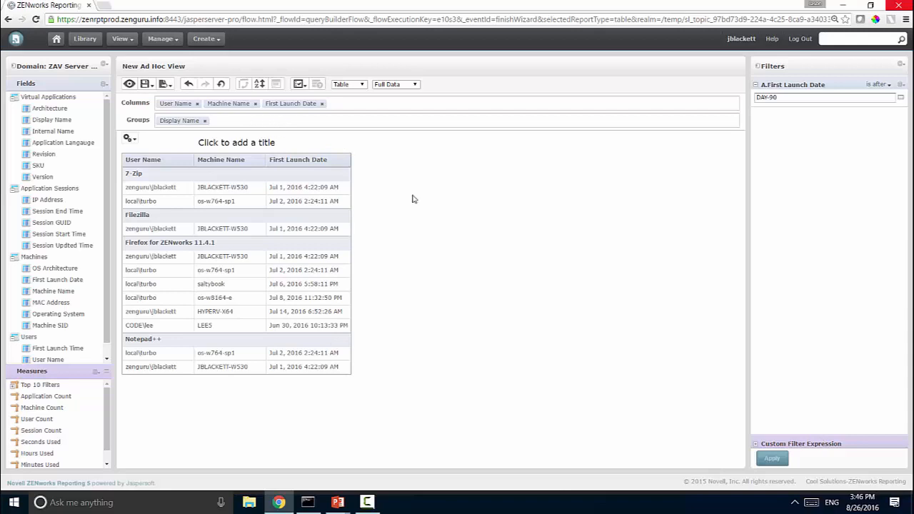
pyautogui.click(755, 445)
pyautogui.click(795, 431)
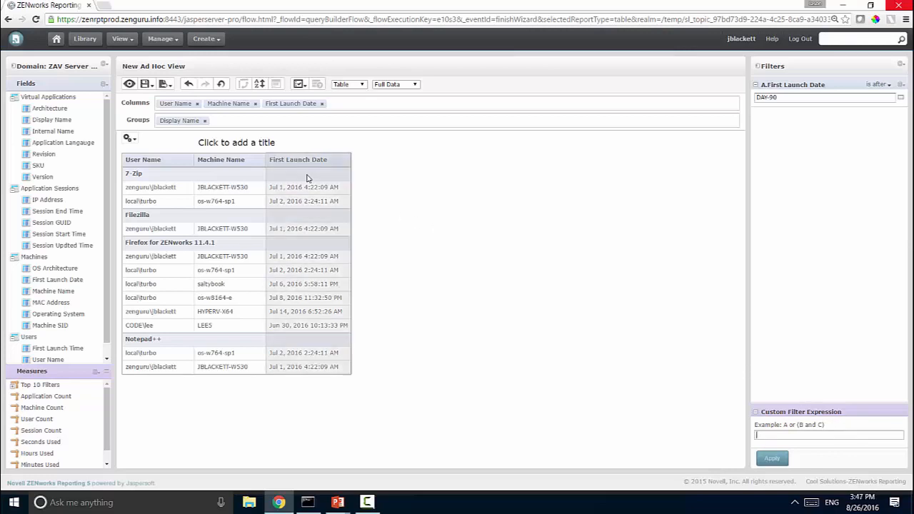
# Choose Save Ad Hoc View and Create Report and name the view 'App Details'.
pyautogui.click(156, 87)
pyautogui.click(150, 85)
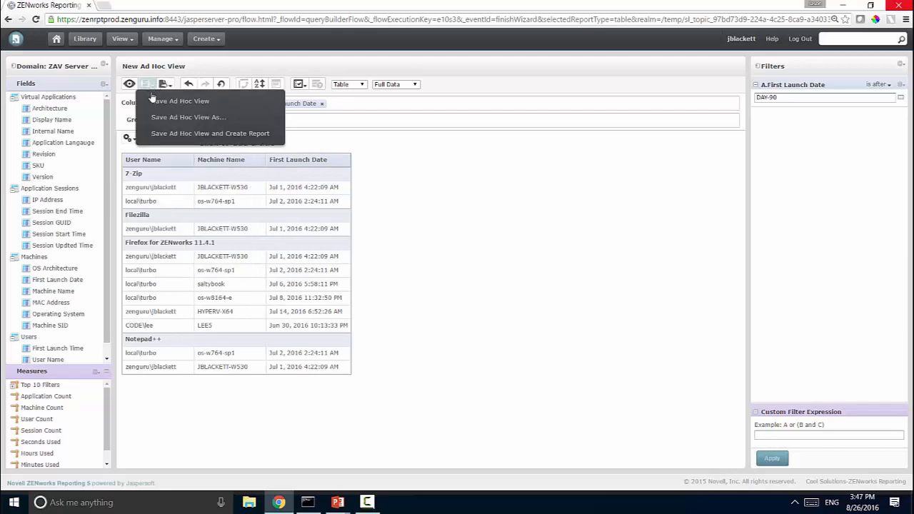
pyautogui.click(187, 133)
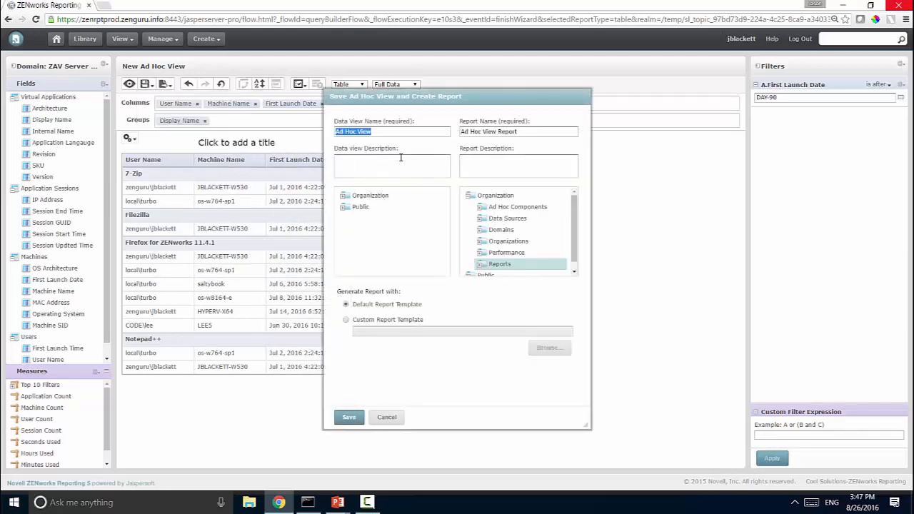
pyautogui.click(386, 132)
pyautogui.hotkey('ctrl', 'a')
pyautogui.write('a')
pyautogui.write('pp Detials')
pyautogui.write('ls')
pyautogui.press('Tab')
# Name the report 'App Details Report' and save both in the Reports folder.
pyautogui.moveTo(517, 131); pyautogui.dragTo(431, 125)
pyautogui.write('A')
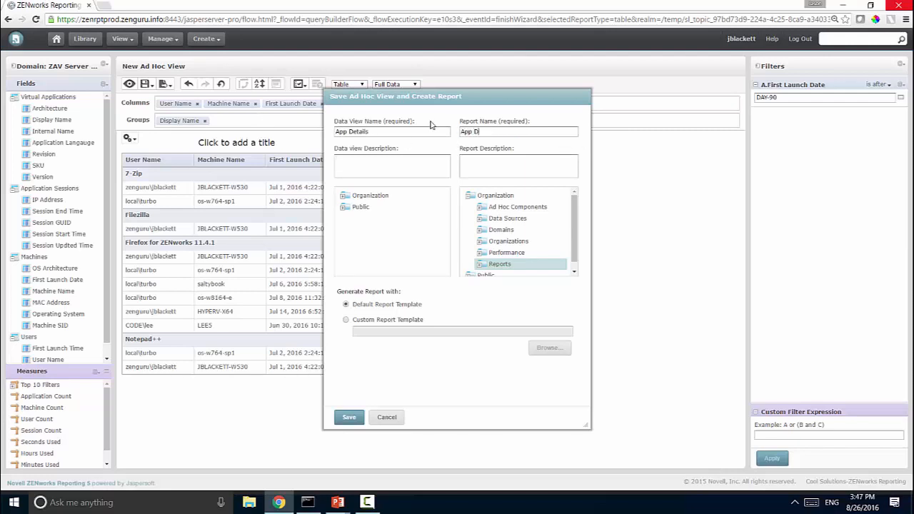
pyautogui.write('pp Details Report')
pyautogui.click(349, 196)
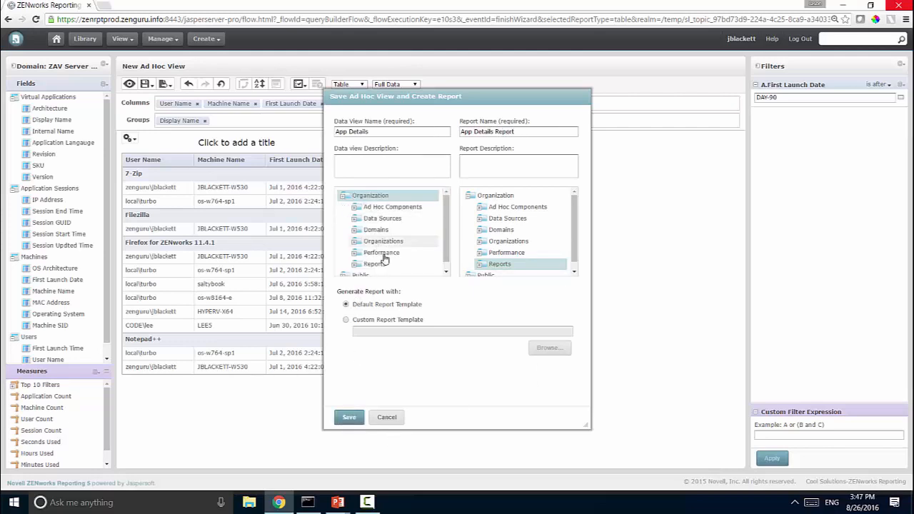
pyautogui.click(374, 264)
pyautogui.click(348, 419)
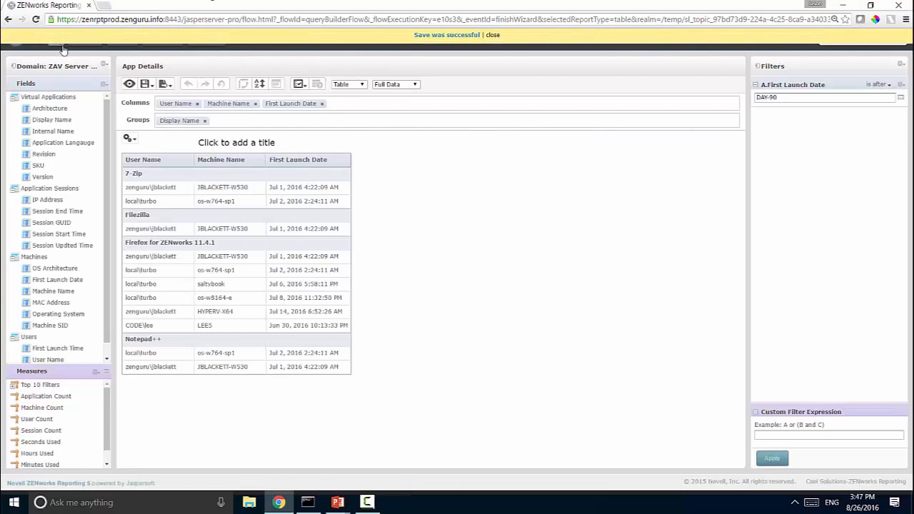
# Dismiss the save confirmation and open App Details Report from the Library.
pyautogui.click(492, 35)
pyautogui.click(120, 40)
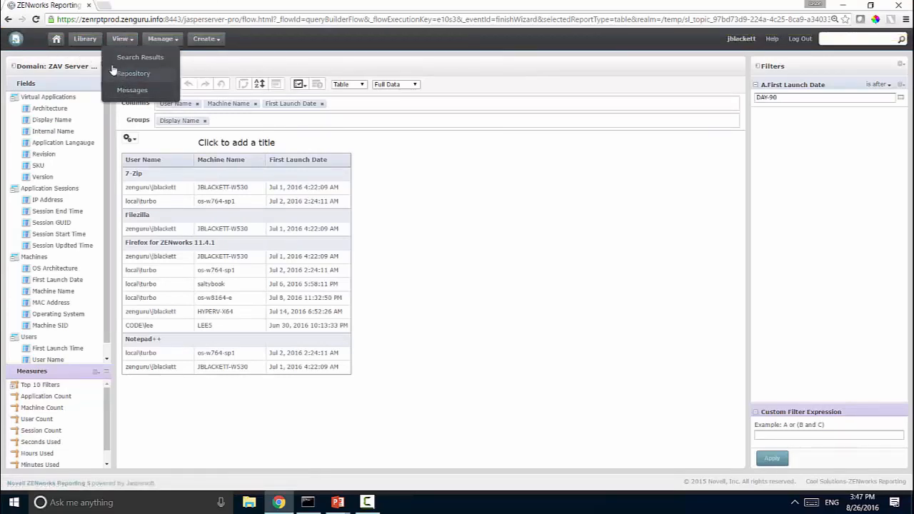
pyautogui.click(83, 38)
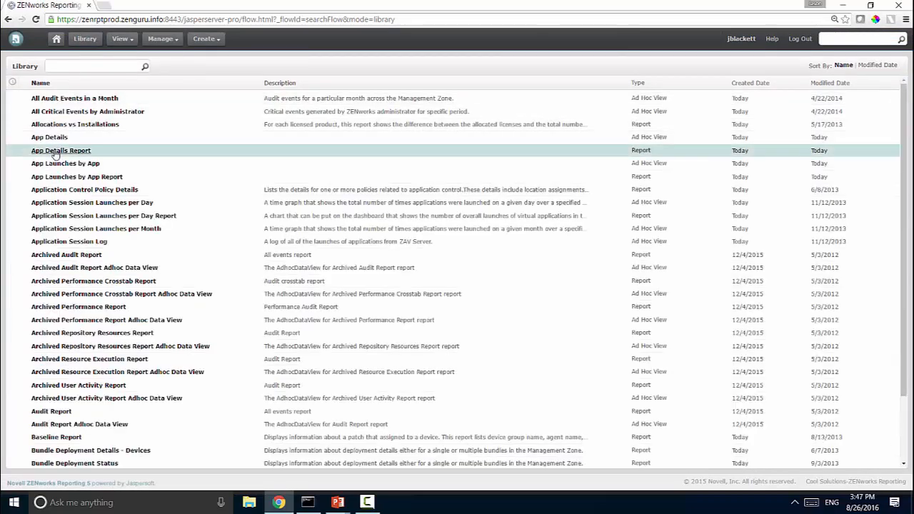
pyautogui.click(62, 150)
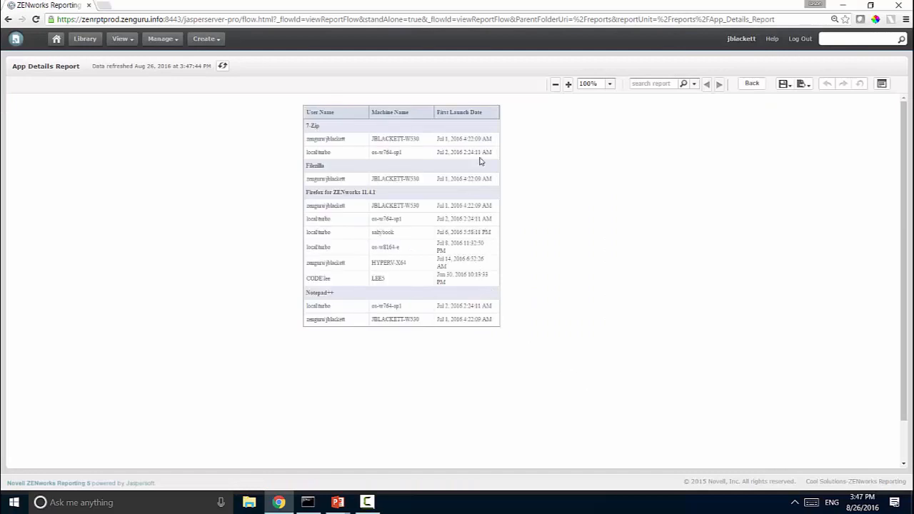
pyautogui.click(450, 117)
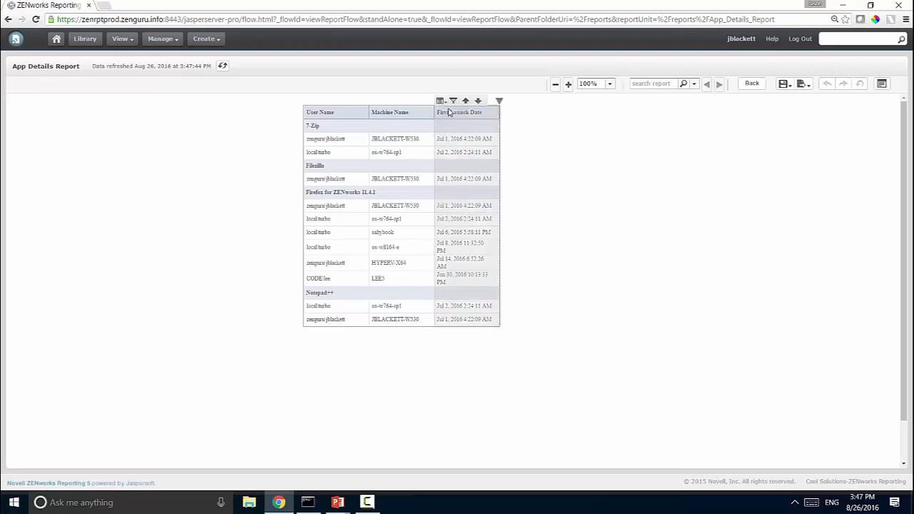
pyautogui.moveTo(445, 105)
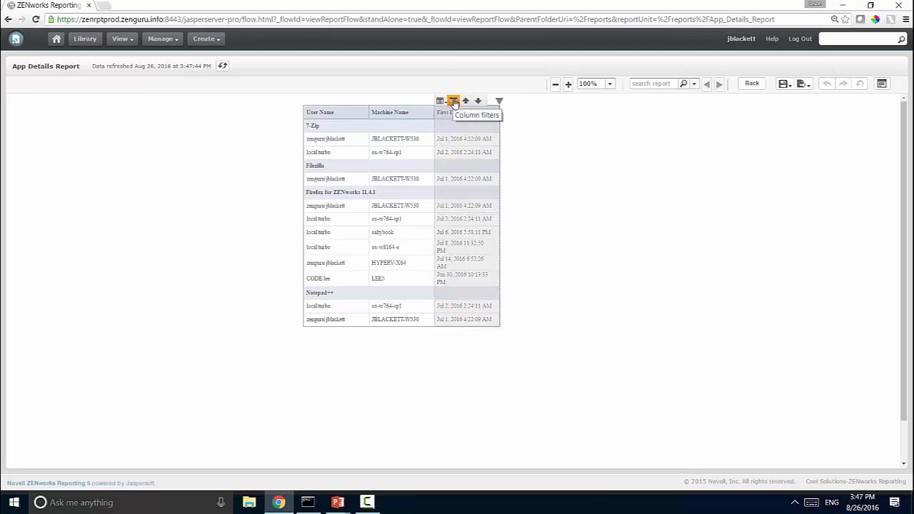
pyautogui.click(453, 102)
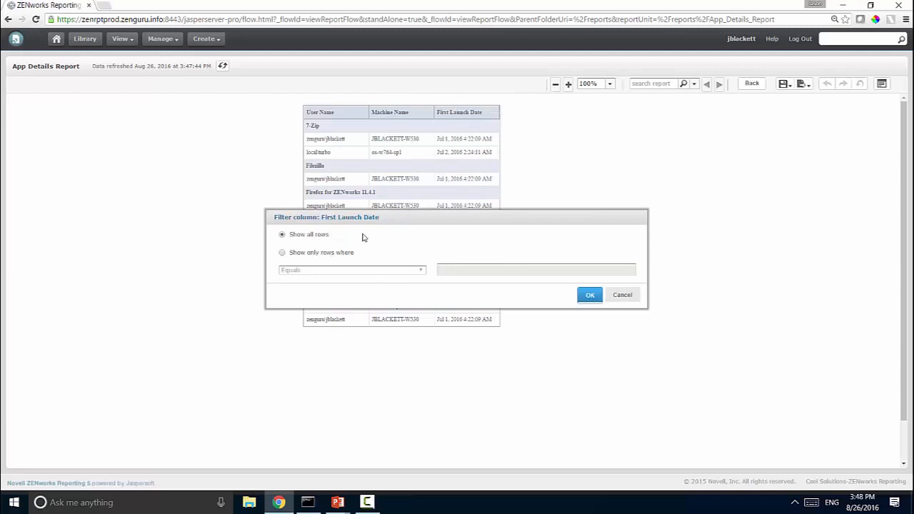
pyautogui.click(342, 254)
pyautogui.click(404, 271)
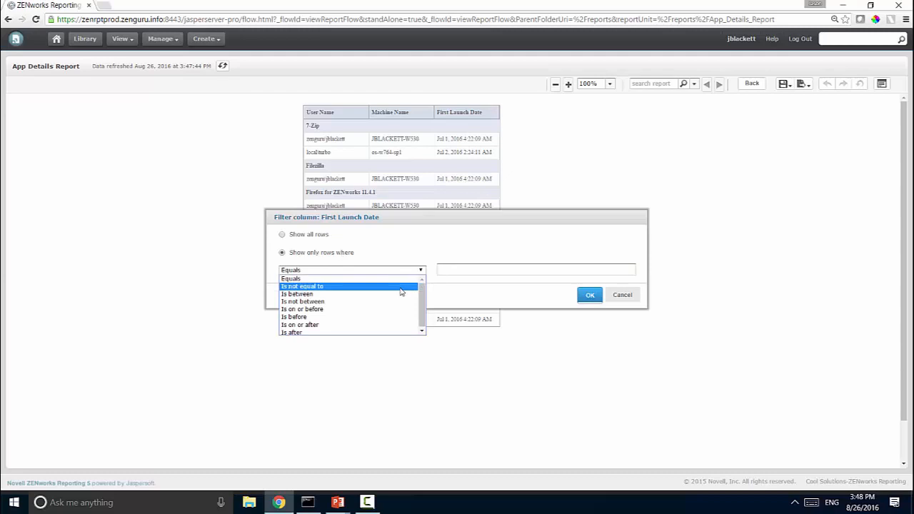
pyautogui.click(616, 302)
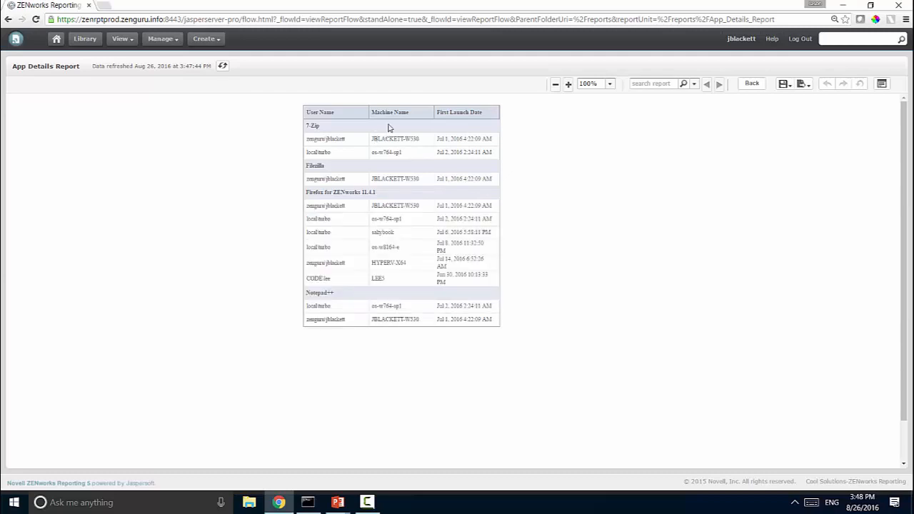
pyautogui.click(388, 119)
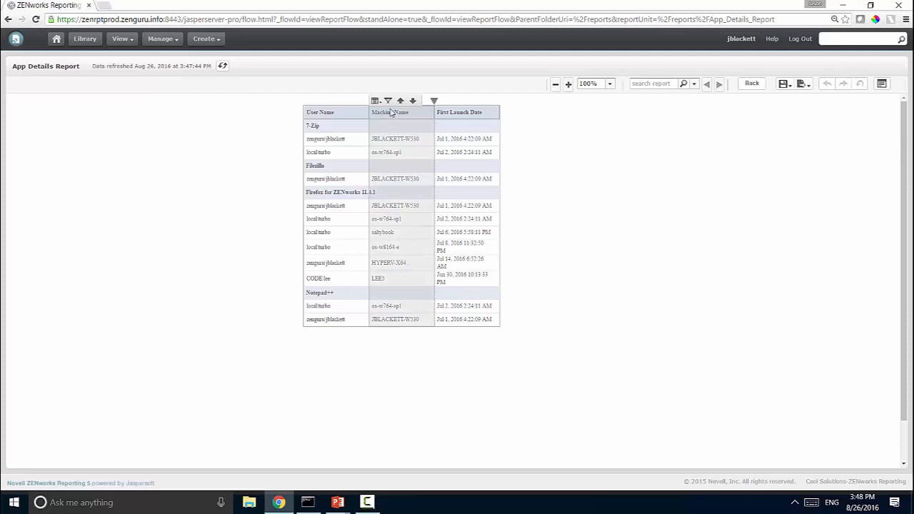
pyautogui.moveTo(364, 100)
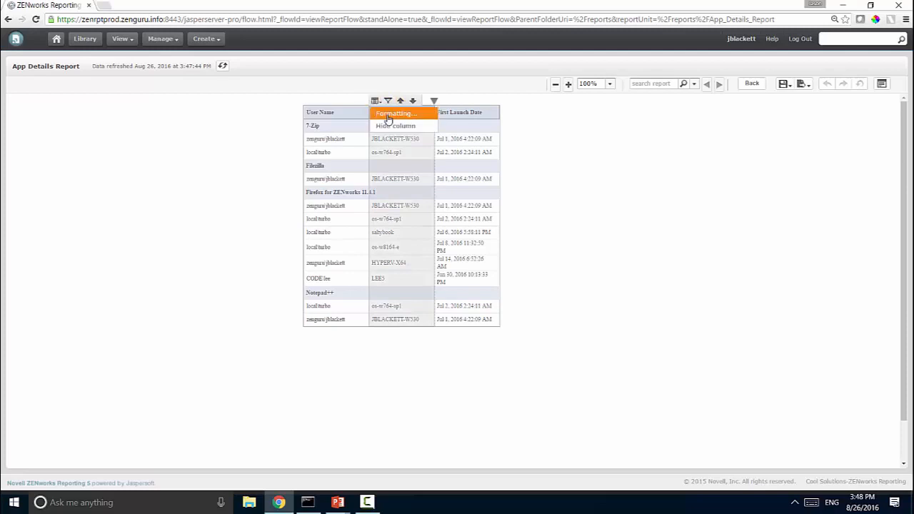
pyautogui.click(388, 119)
pyautogui.moveTo(417, 178); pyautogui.dragTo(290, 278)
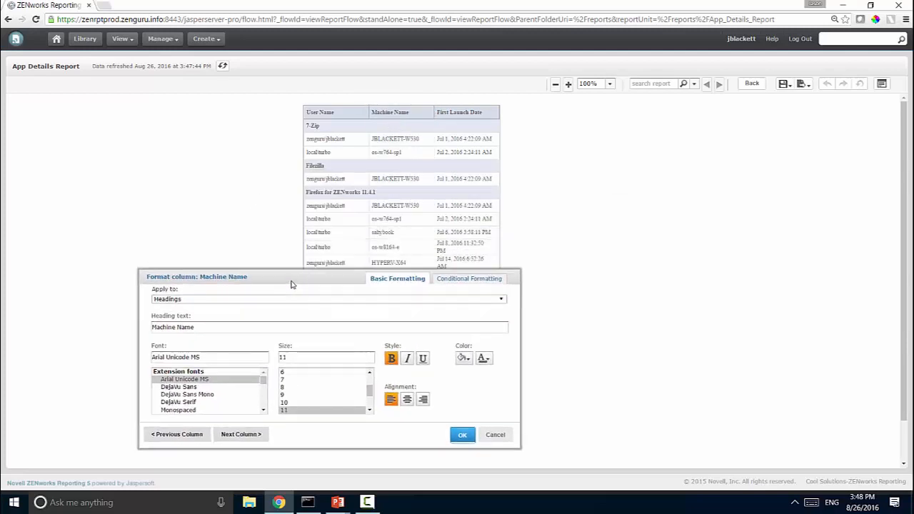
pyautogui.click(456, 278)
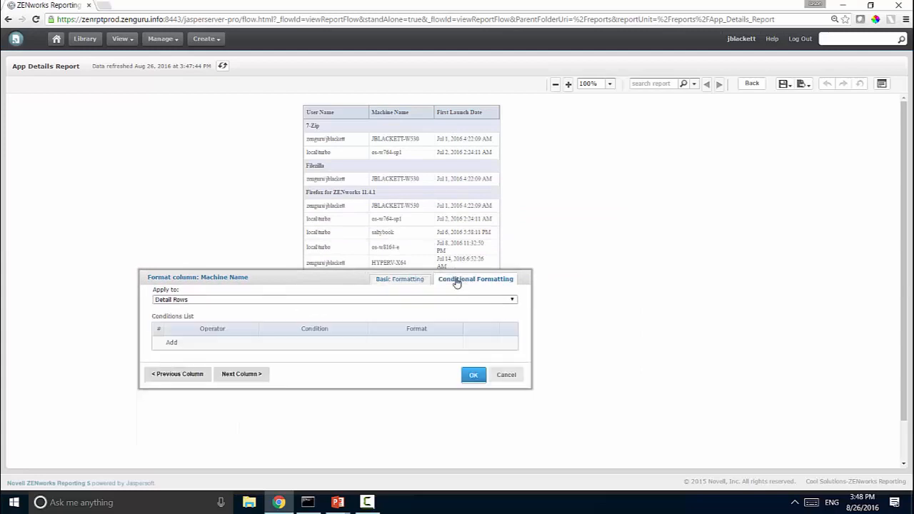
pyautogui.click(170, 342)
pyautogui.click(211, 345)
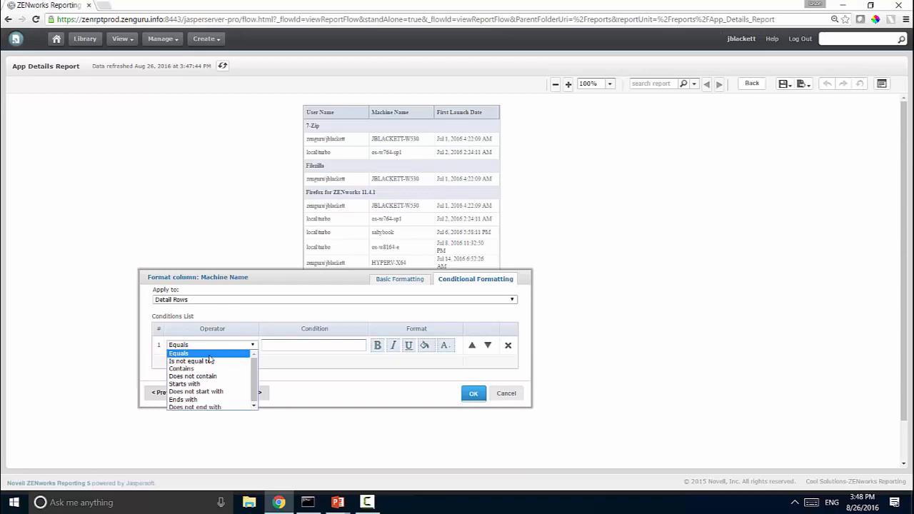
pyautogui.click(209, 369)
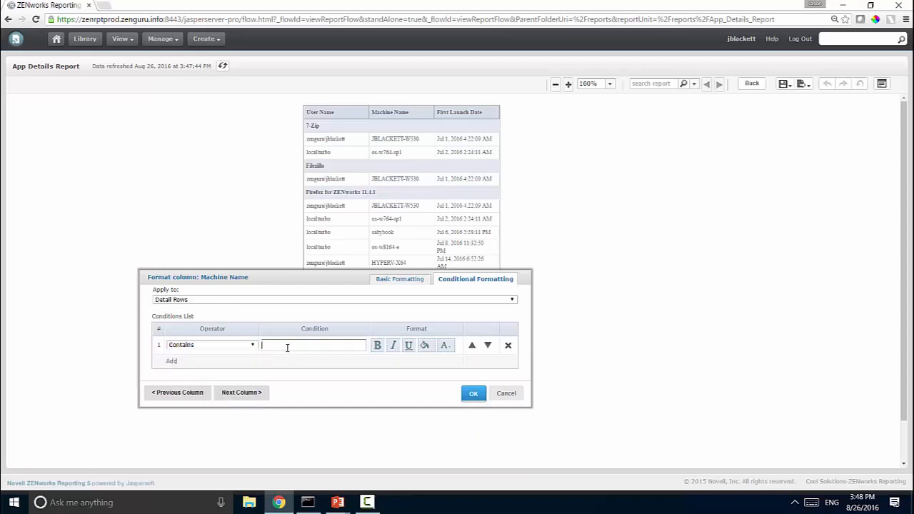
pyautogui.click(252, 345)
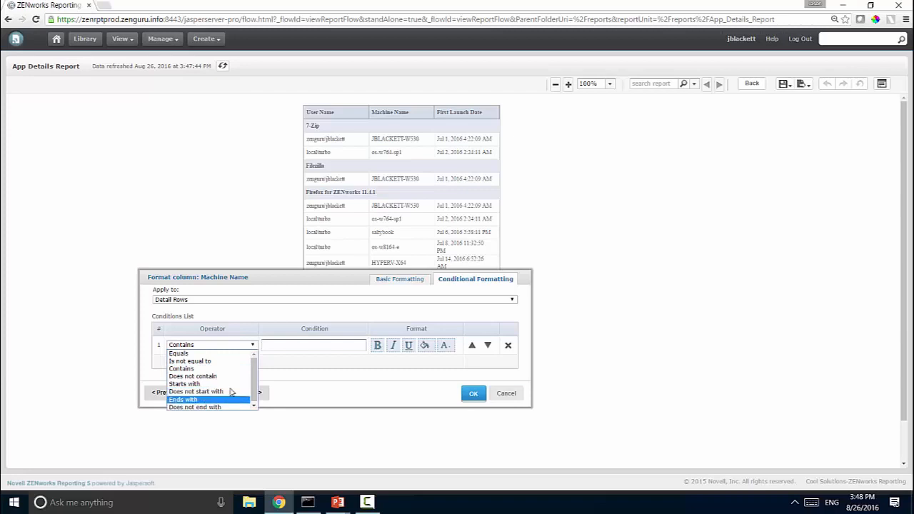
pyautogui.click(227, 376)
pyautogui.click(271, 346)
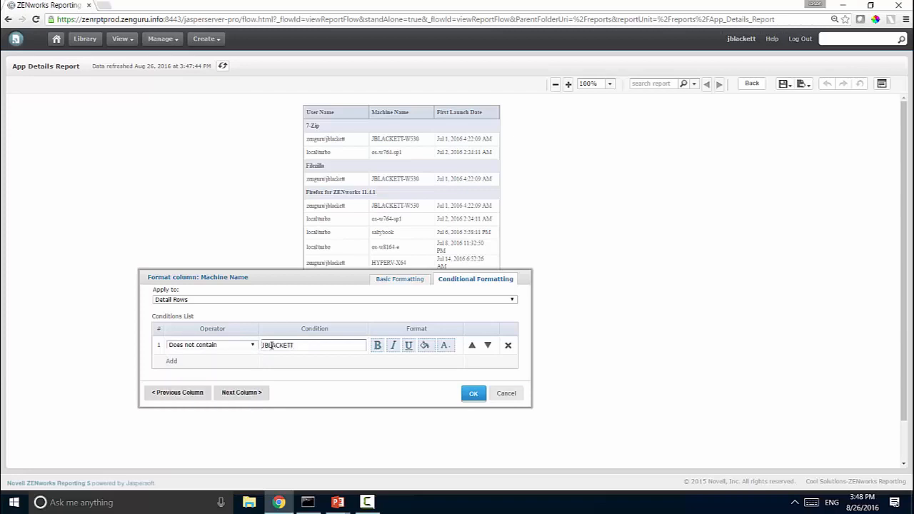
pyautogui.click(501, 394)
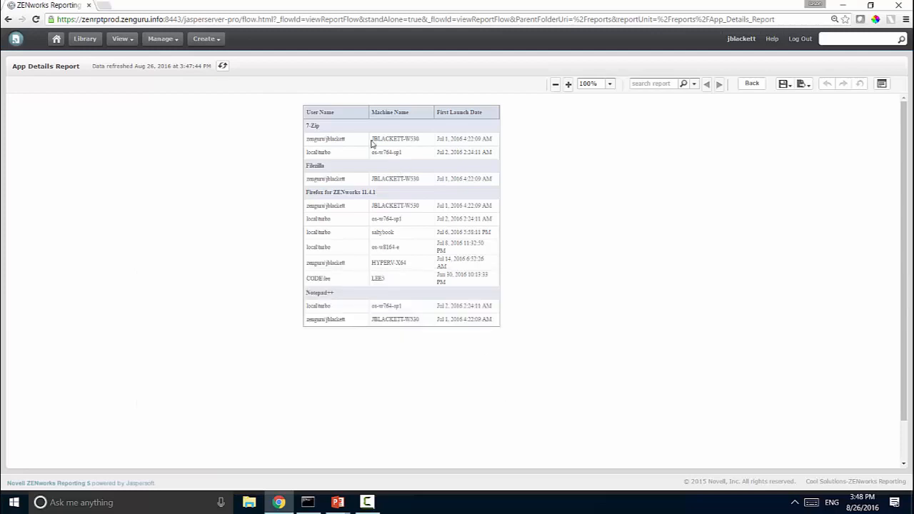
pyautogui.click(343, 120)
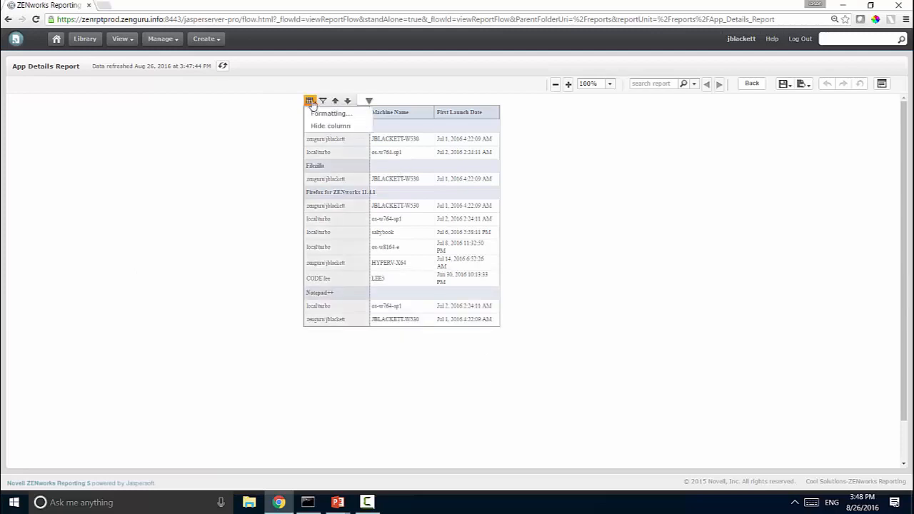
# Add a User Name condition: 'Does not contain' the main user's account name gets a red background.
pyautogui.click(314, 114)
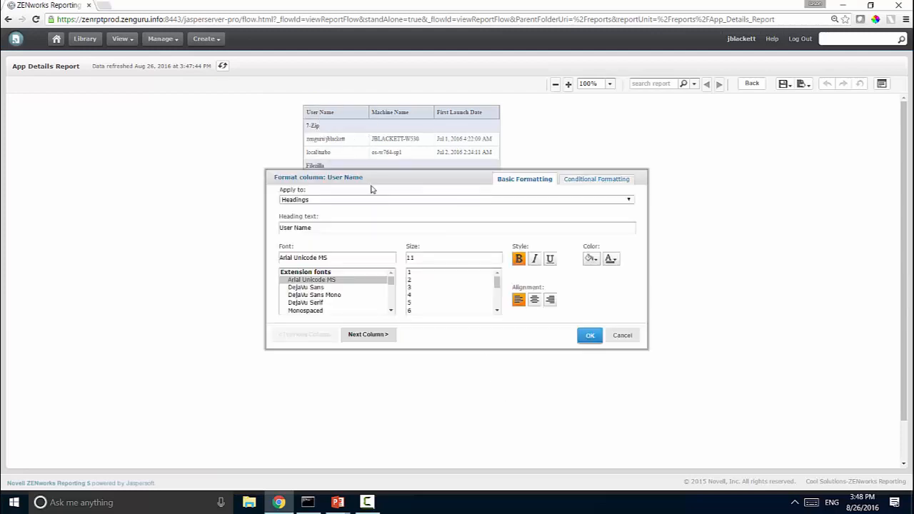
pyautogui.click(582, 183)
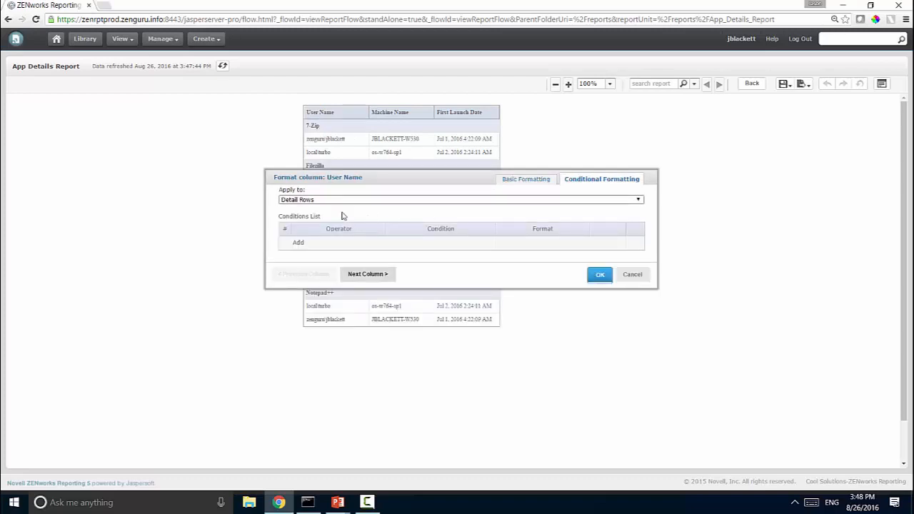
pyautogui.click(298, 243)
pyautogui.click(317, 245)
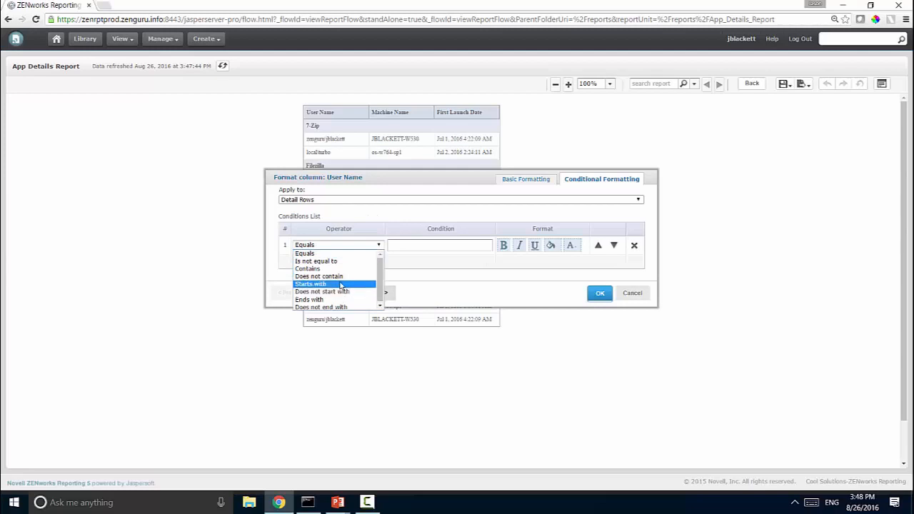
pyautogui.click(344, 276)
pyautogui.click(396, 247)
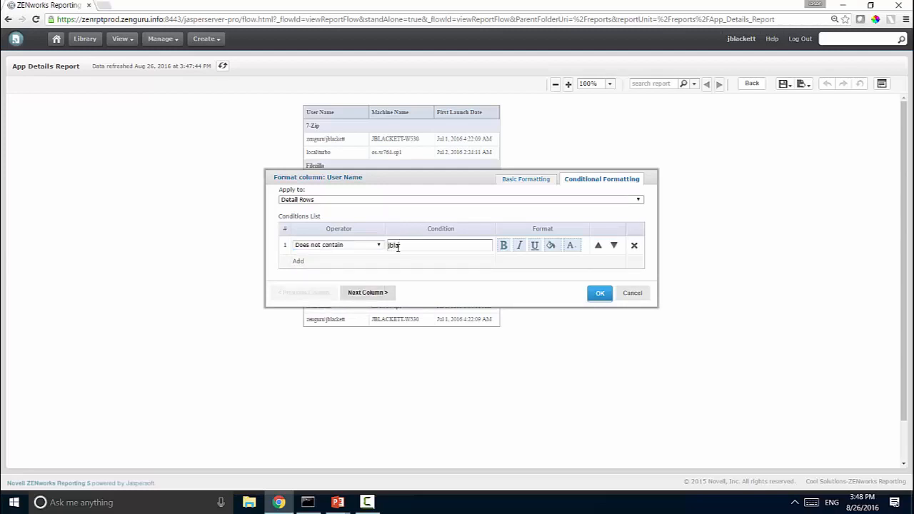
pyautogui.click(559, 247)
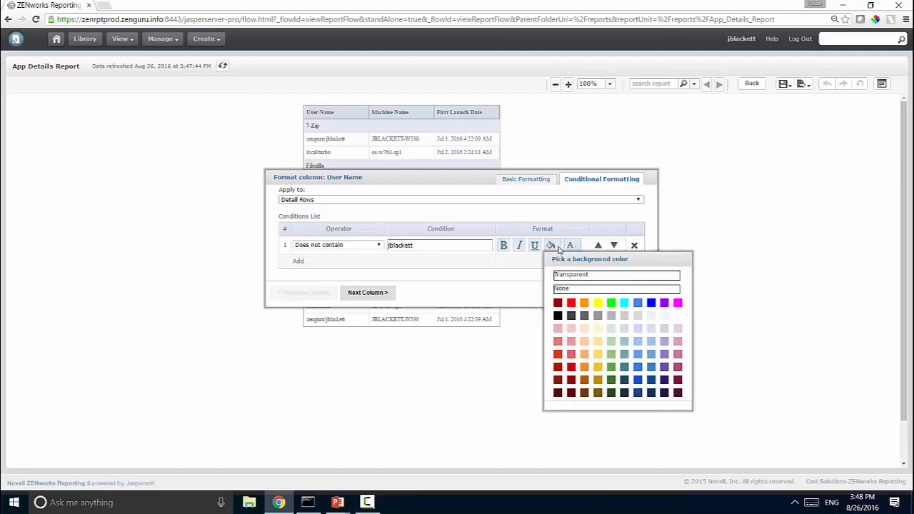
pyautogui.click(570, 303)
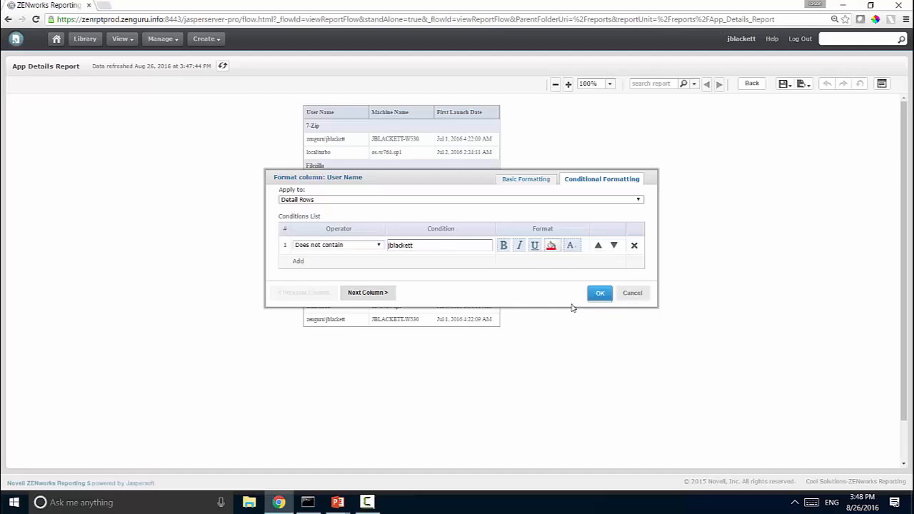
pyautogui.click(597, 296)
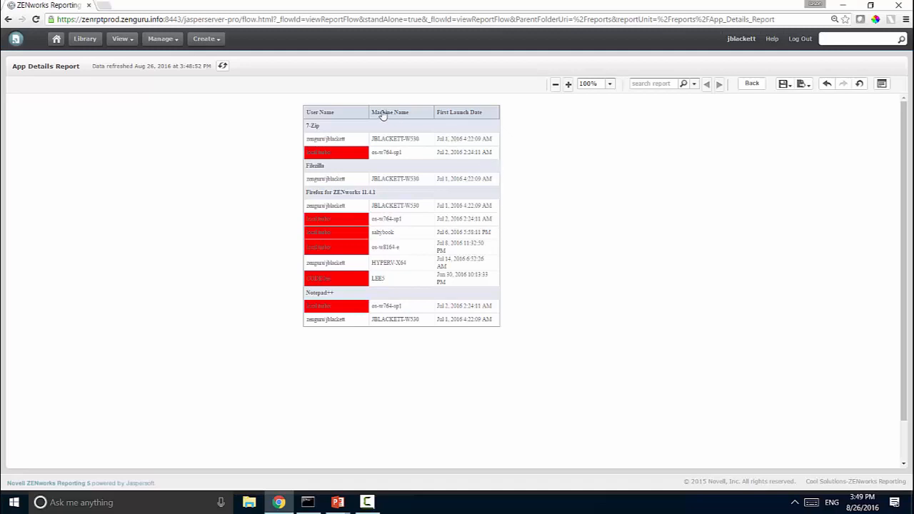
# Save the App Details Report with the new conditional formatting.
pyautogui.click(802, 85)
pyautogui.click(785, 84)
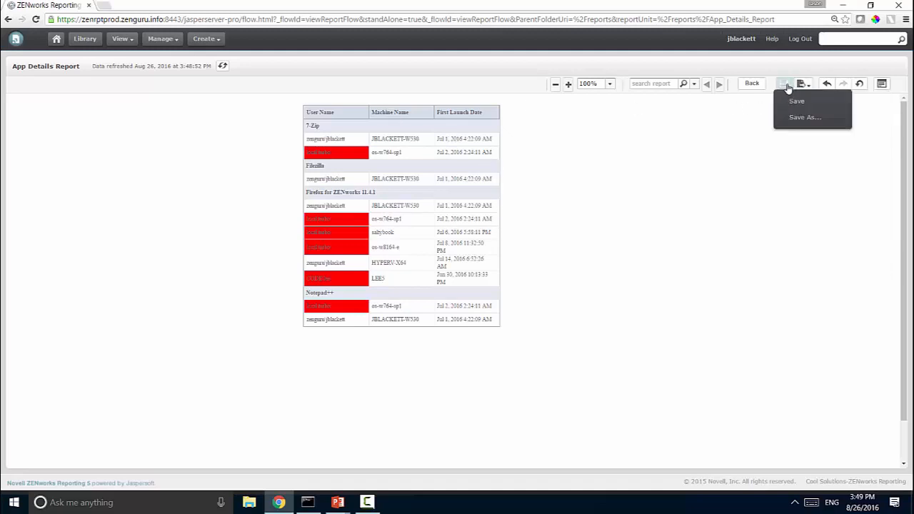
pyautogui.click(791, 102)
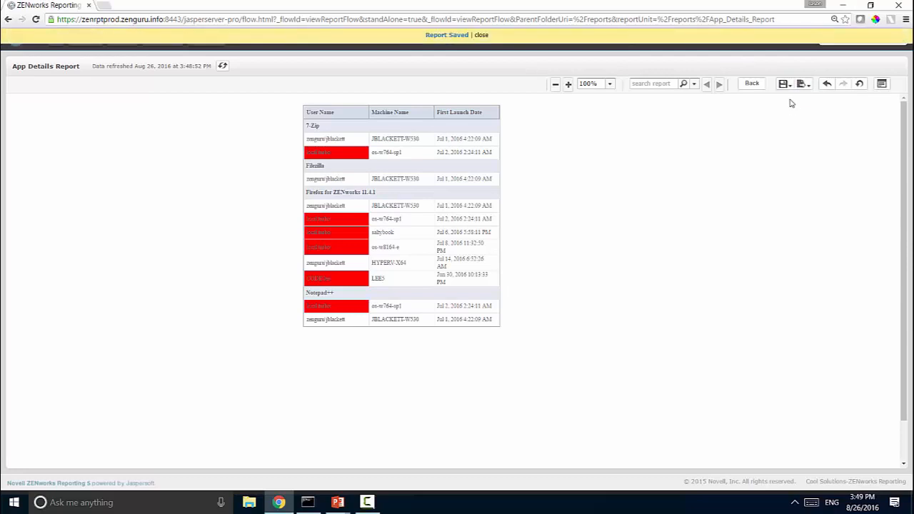
pyautogui.moveTo(801, 89)
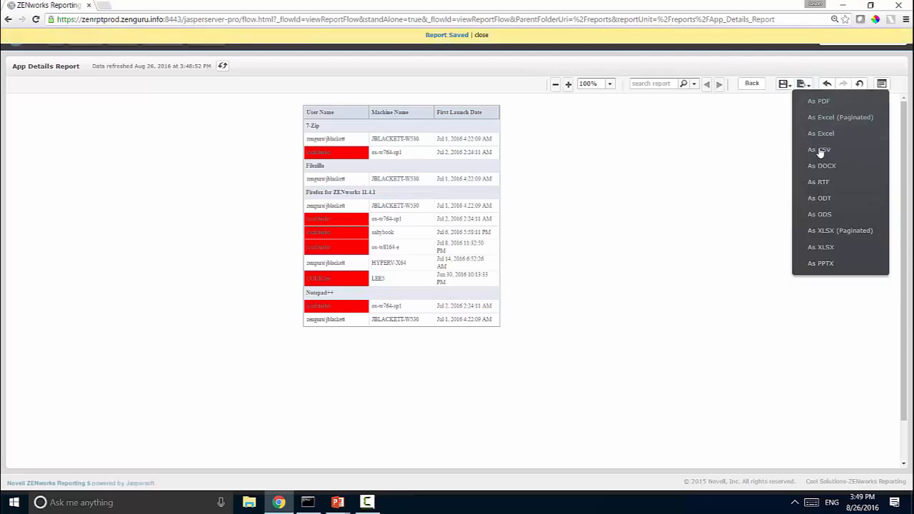